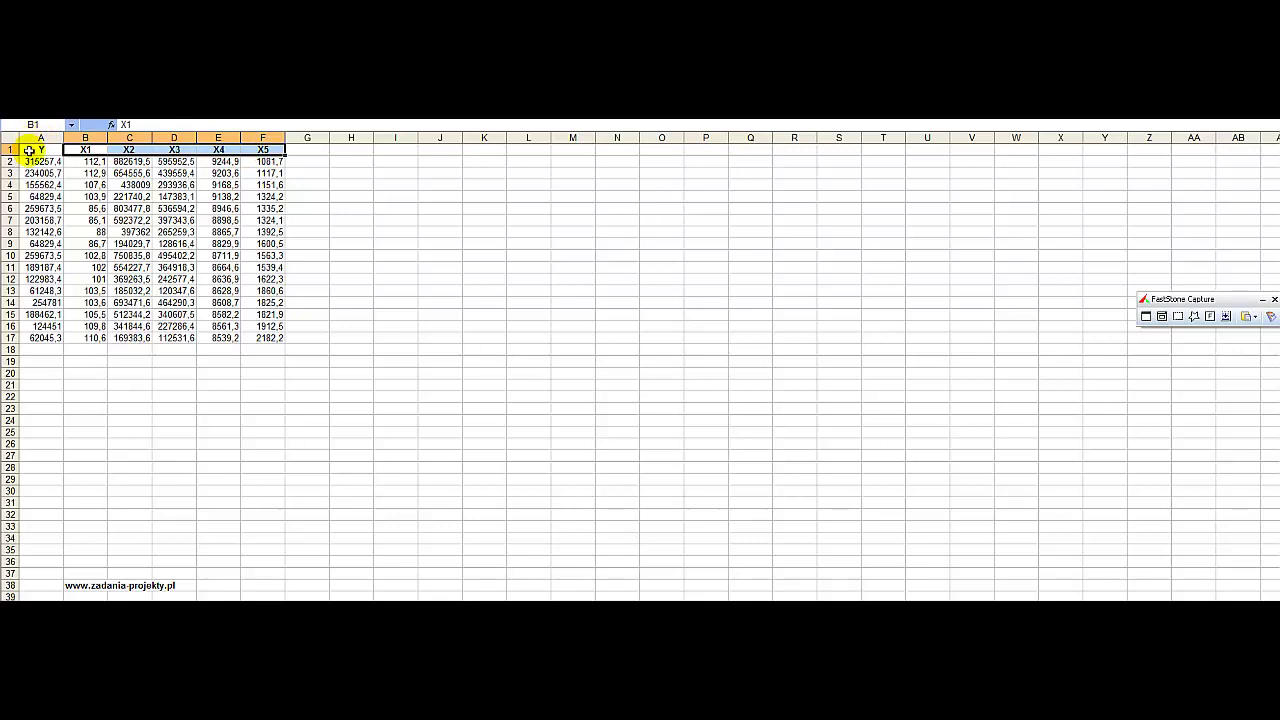
# Examine the Y, X1 and X2 data columns in rows 1 to 17 as pairs for correlation.
pyautogui.click(29, 150)
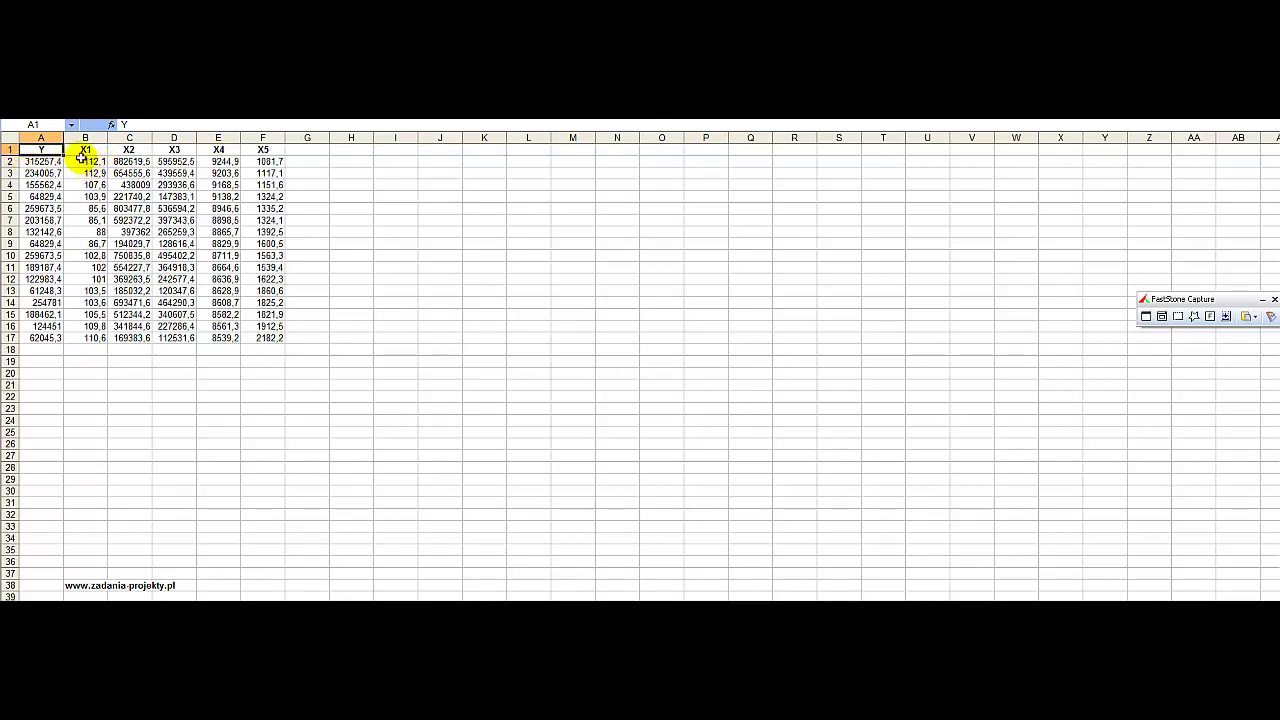
pyautogui.moveTo(92, 161); pyautogui.dragTo(80, 335)
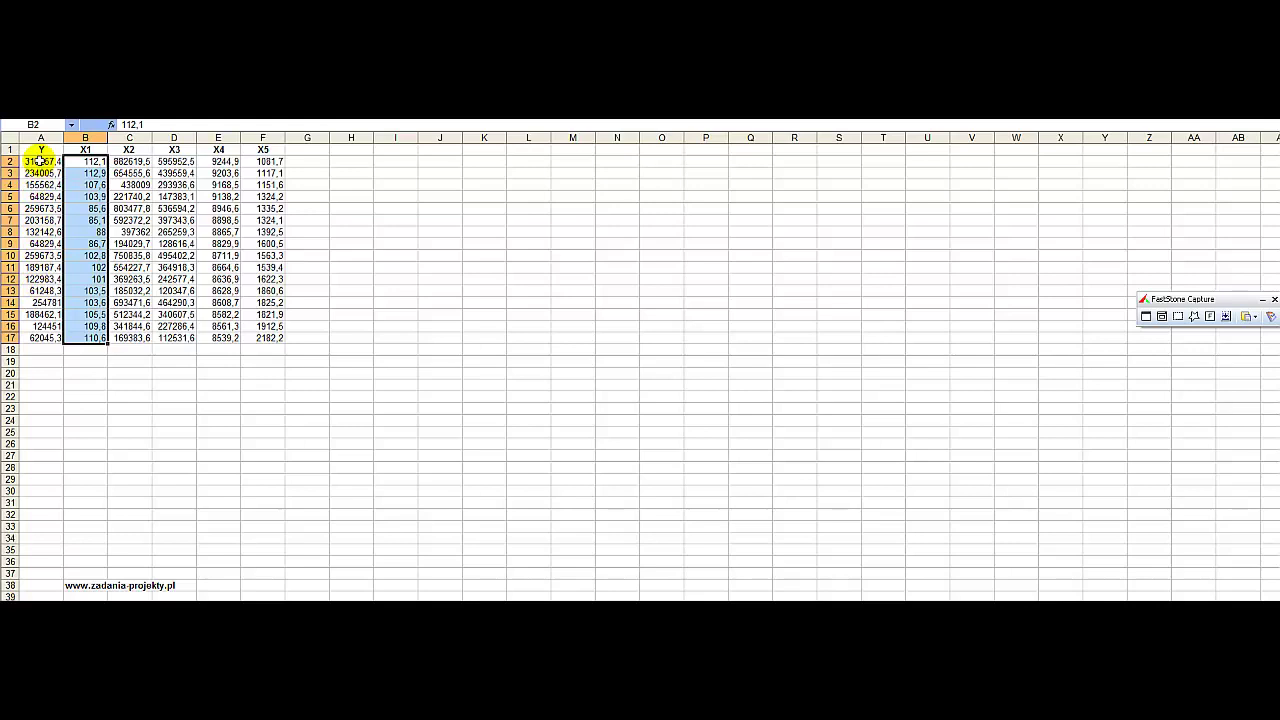
pyautogui.moveTo(38, 161); pyautogui.dragTo(36, 338)
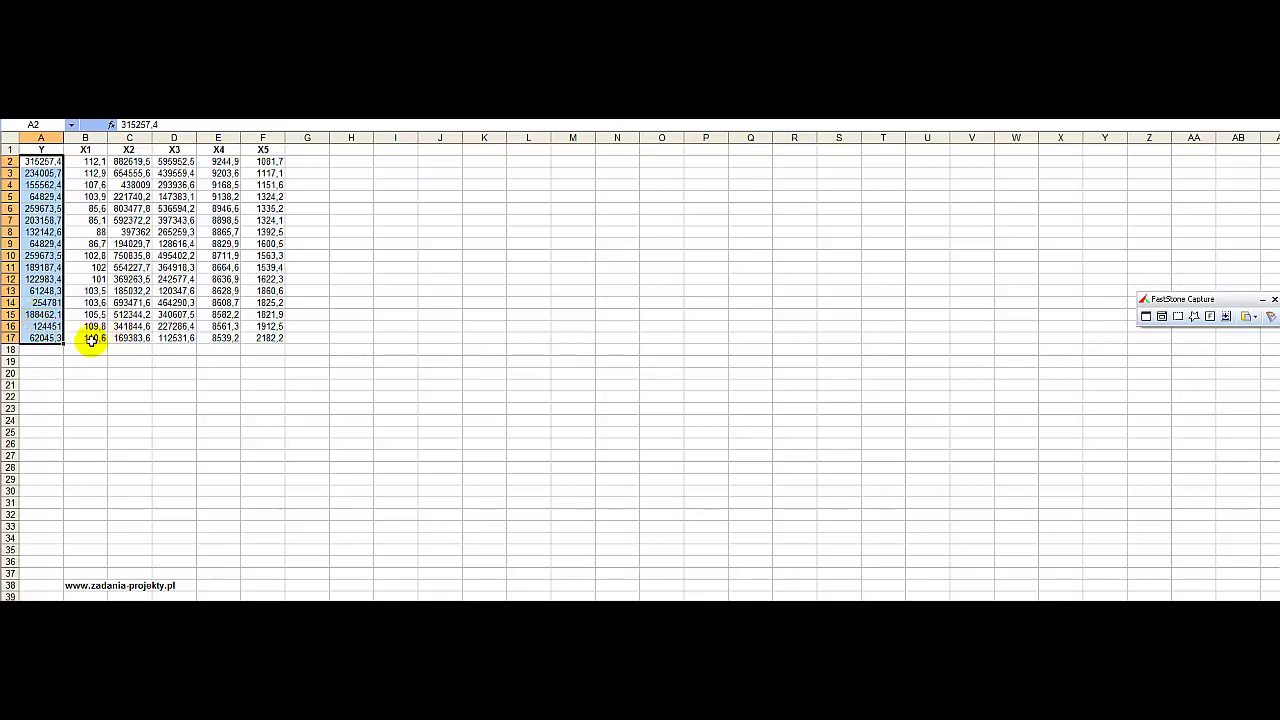
pyautogui.moveTo(90, 338); pyautogui.dragTo(34, 151)
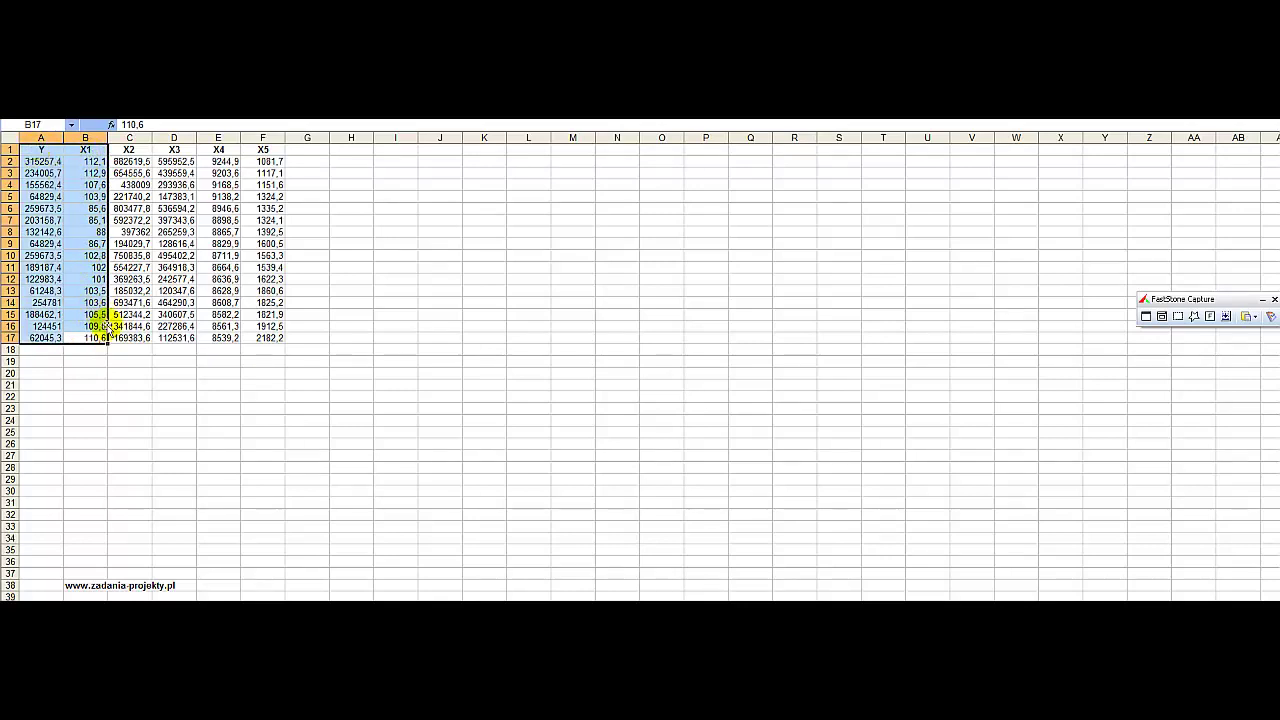
pyautogui.click(127, 150)
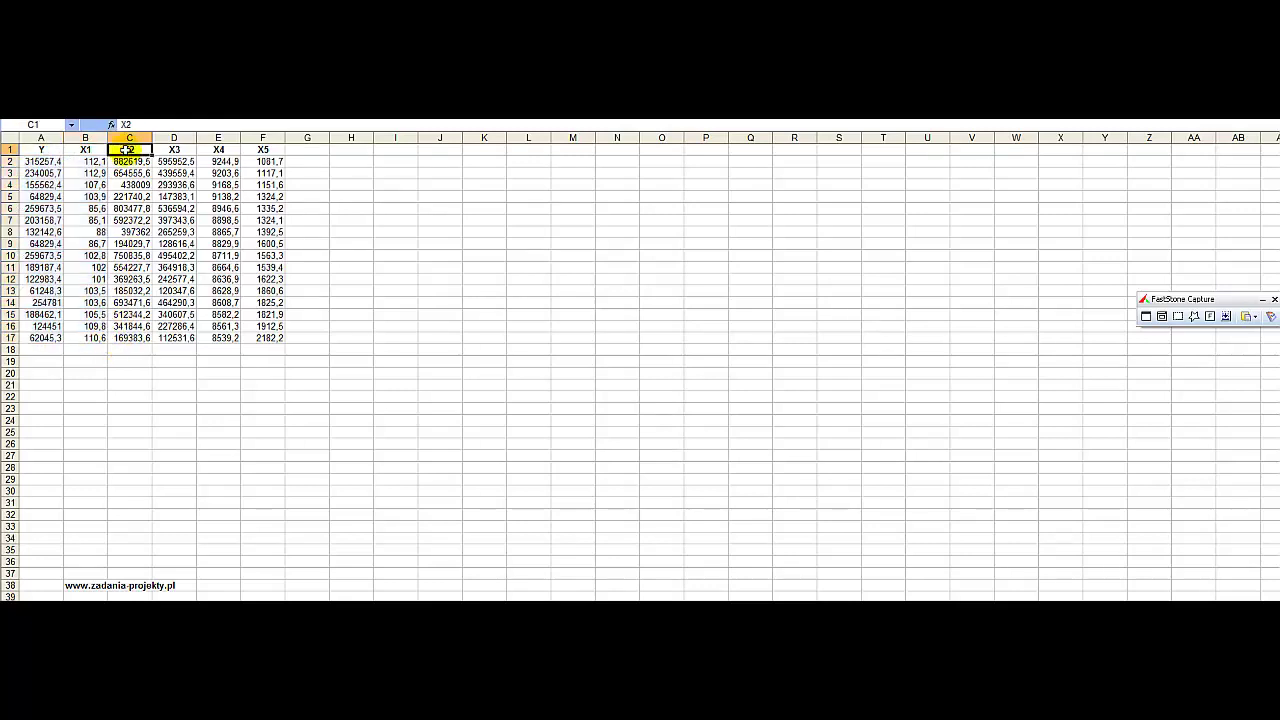
pyautogui.moveTo(128, 161); pyautogui.dragTo(133, 338)
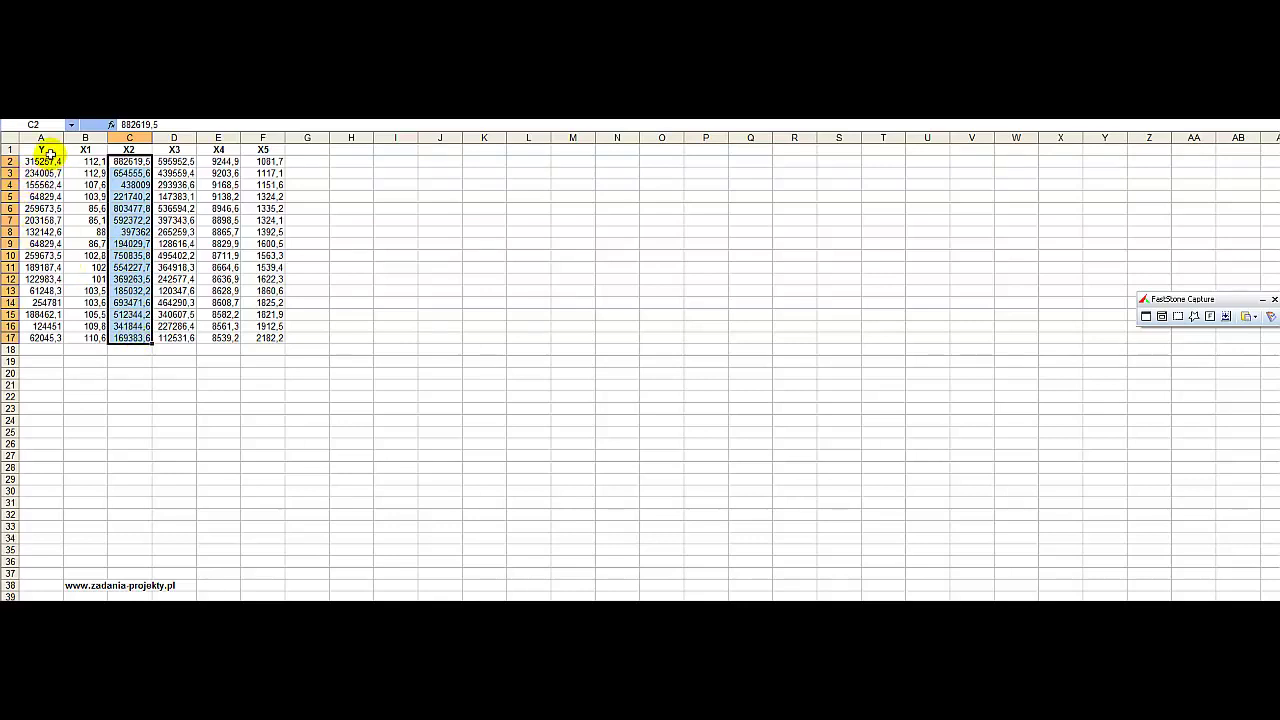
pyautogui.moveTo(44, 161); pyautogui.dragTo(47, 337)
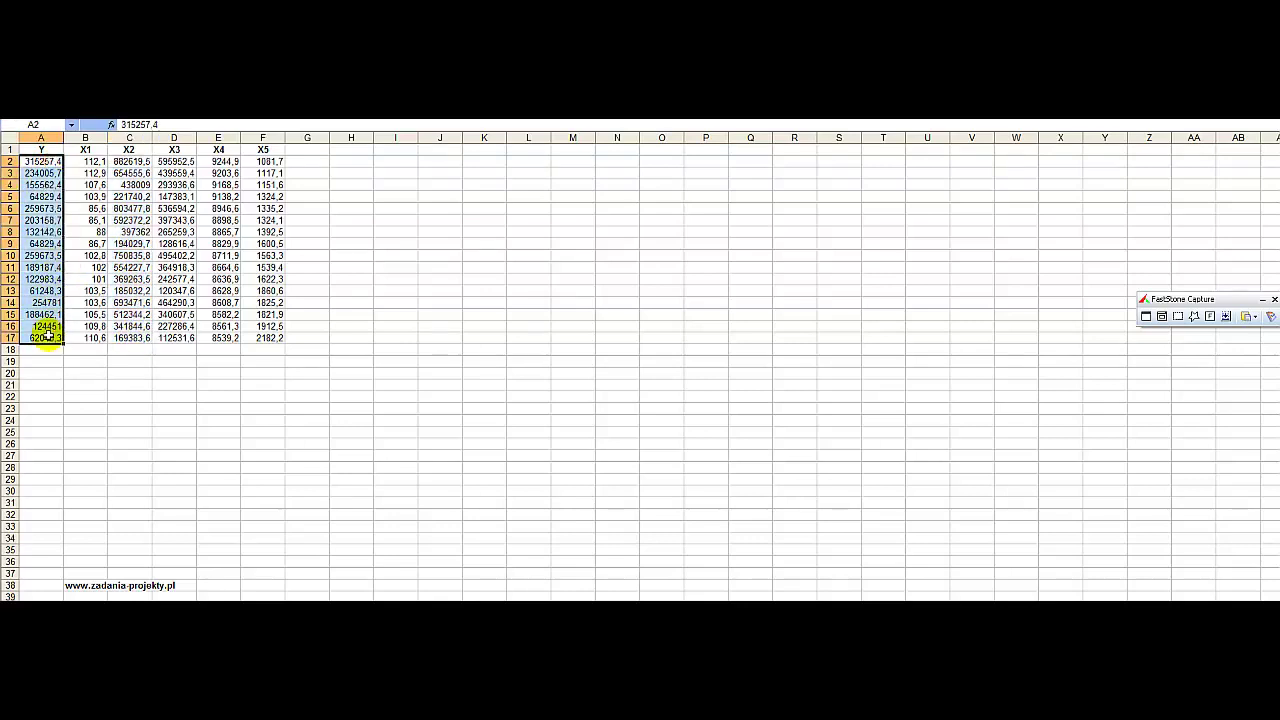
pyautogui.click(129, 149)
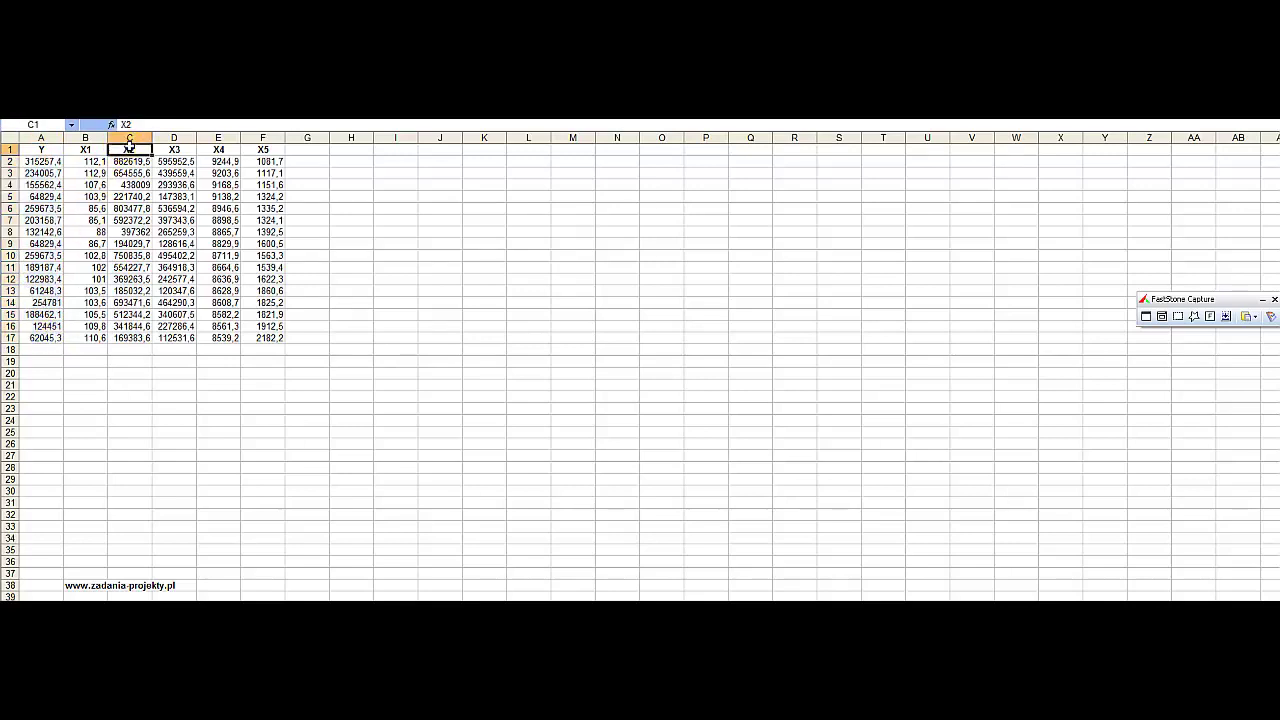
pyautogui.click(38, 151)
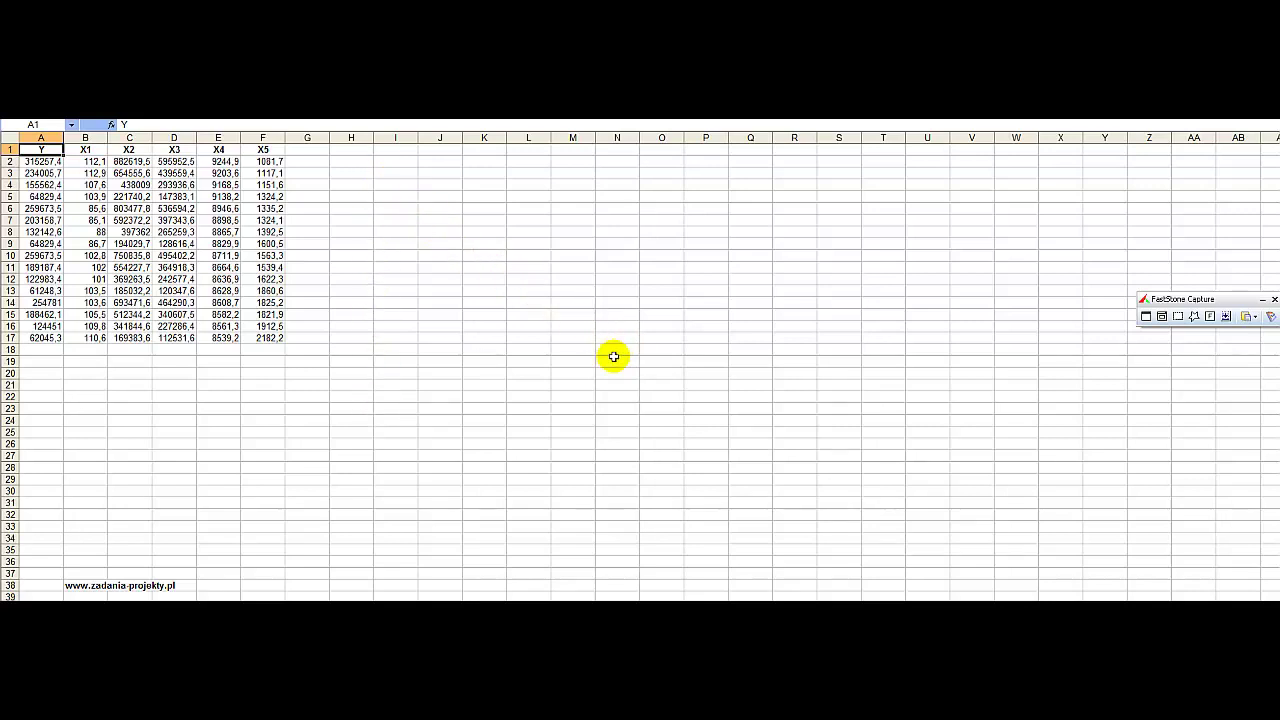
# Enter =WSP.KORELACJI($A$2:$A$17;B2:B17) in B19 to correlate Y with X1, keeping the Y range absolute.
pyautogui.click(88, 360)
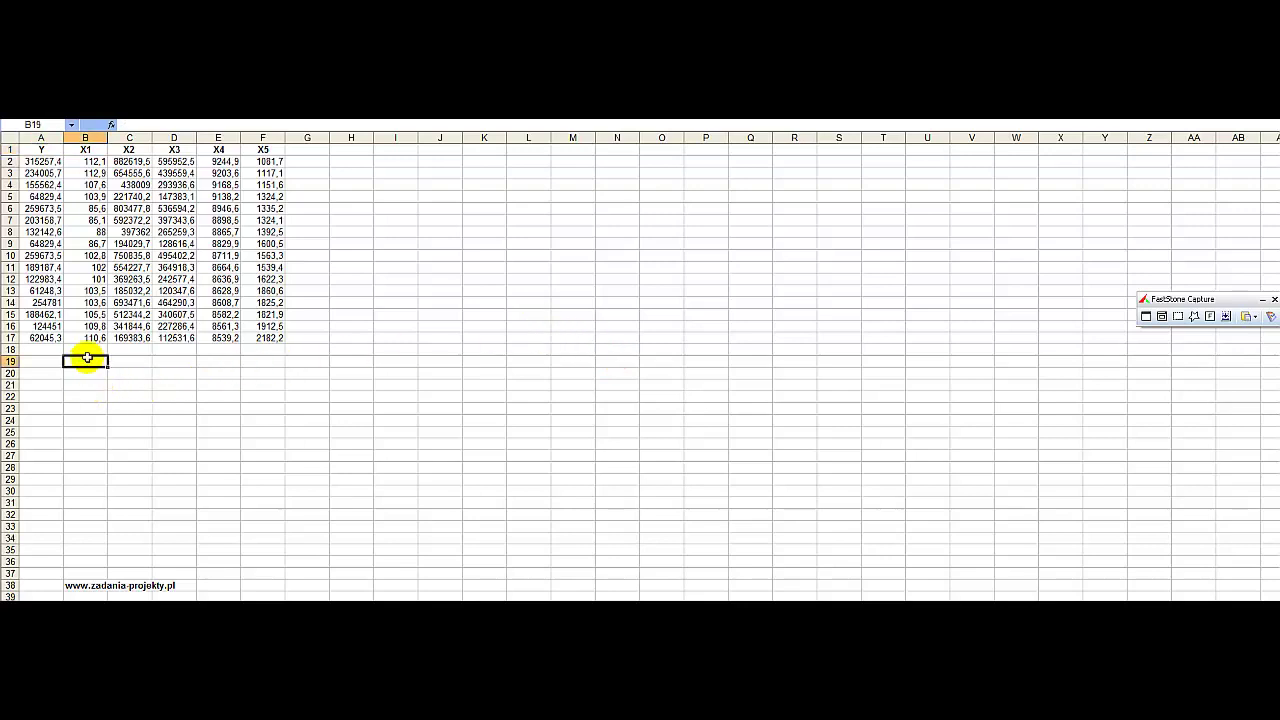
pyautogui.write('=')
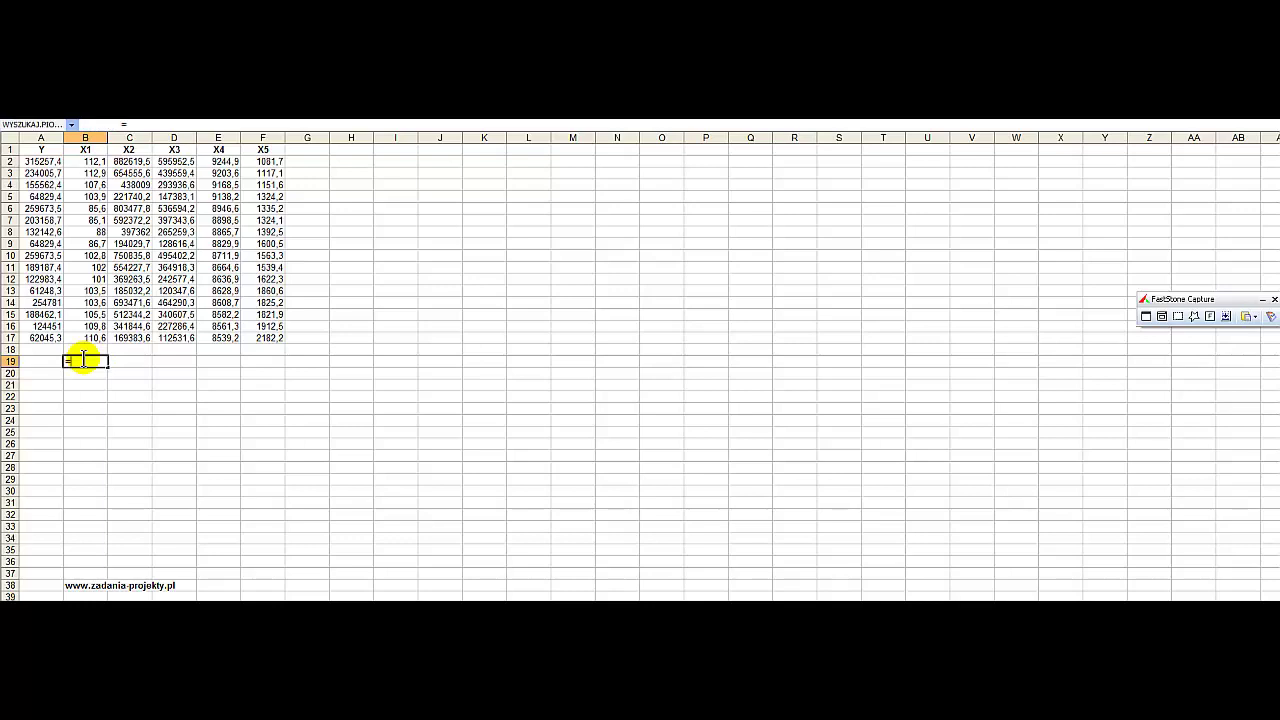
pyautogui.write('wsp.korelacji(')
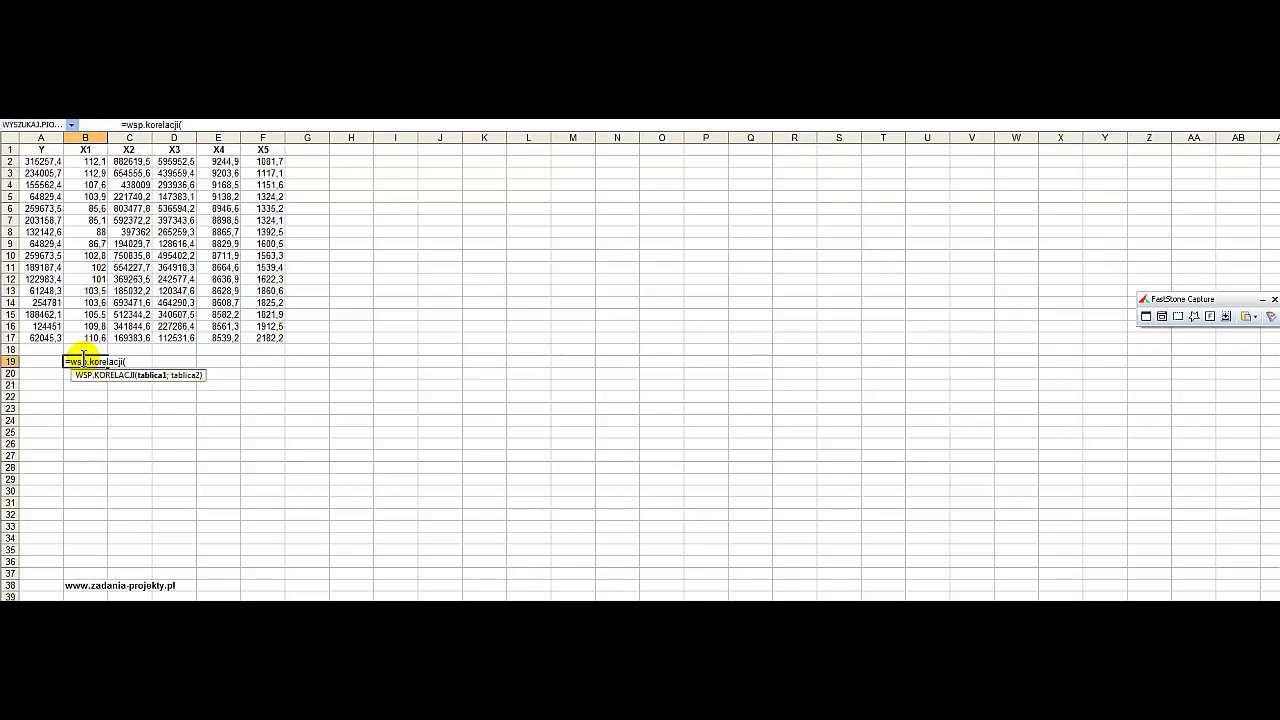
pyautogui.moveTo(38, 337); pyautogui.dragTo(44, 161)
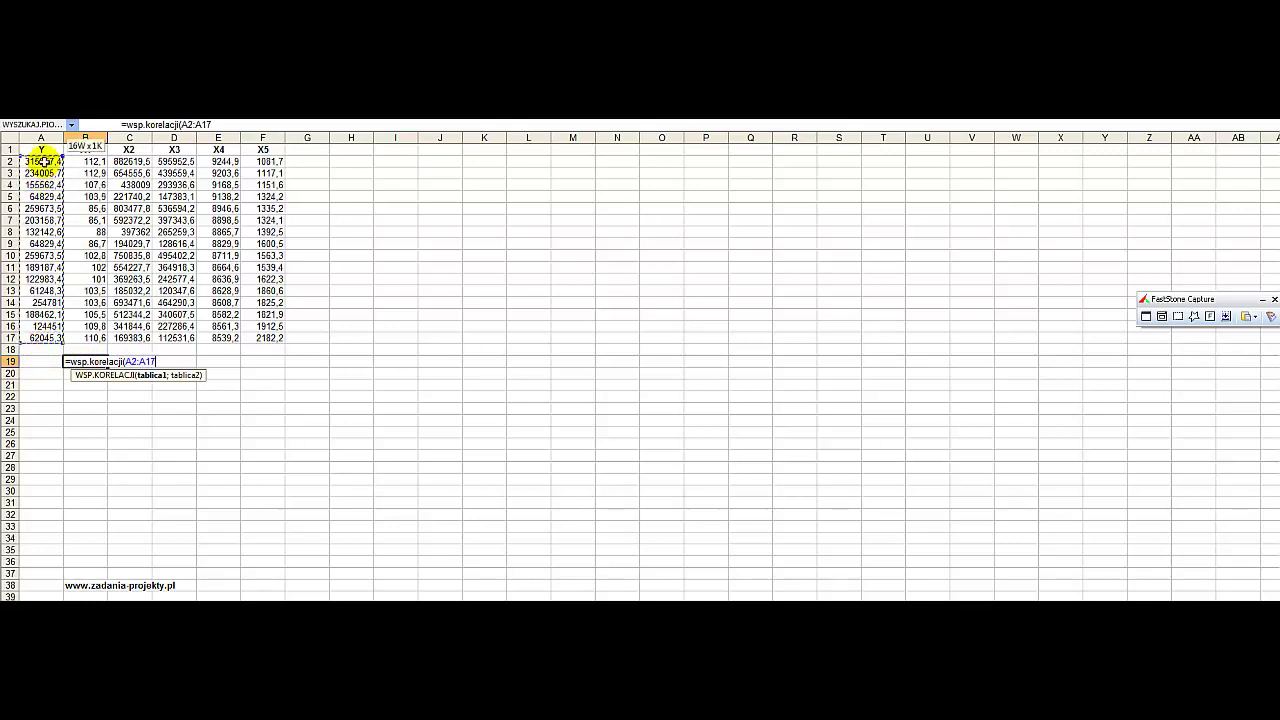
pyautogui.press('F4')
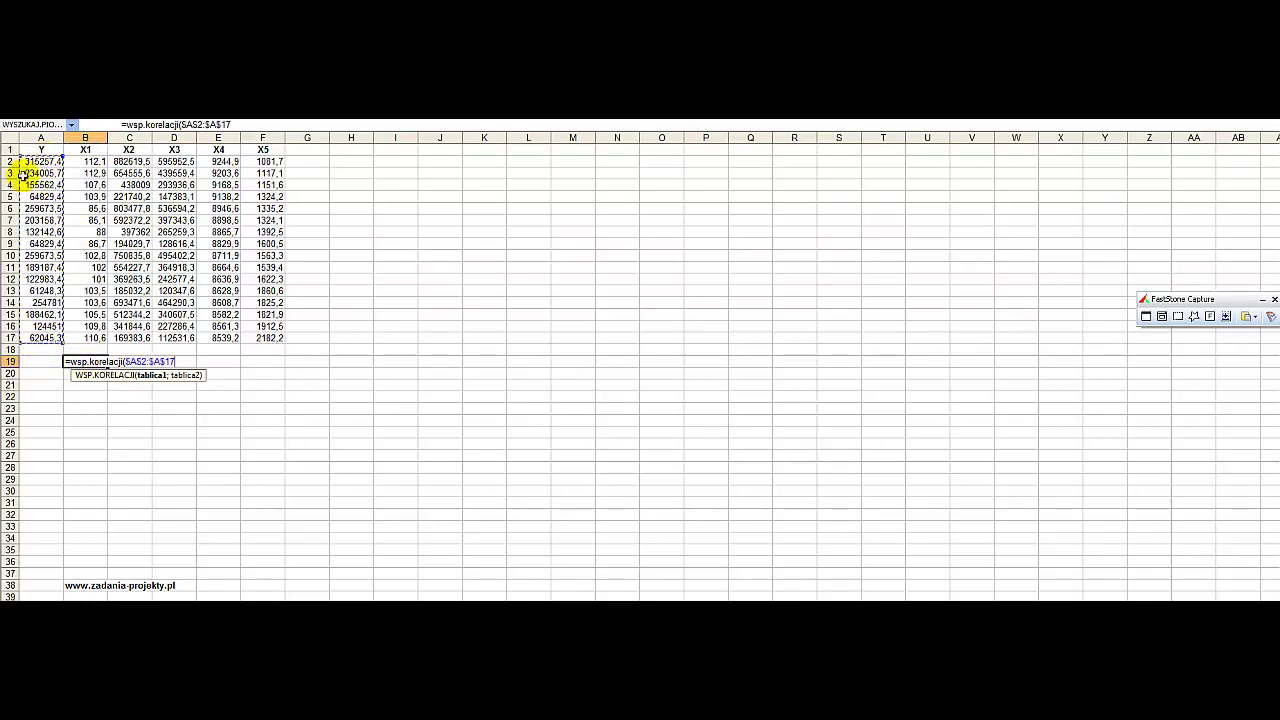
pyautogui.write(';')
pyautogui.moveTo(86, 338); pyautogui.dragTo(85, 163)
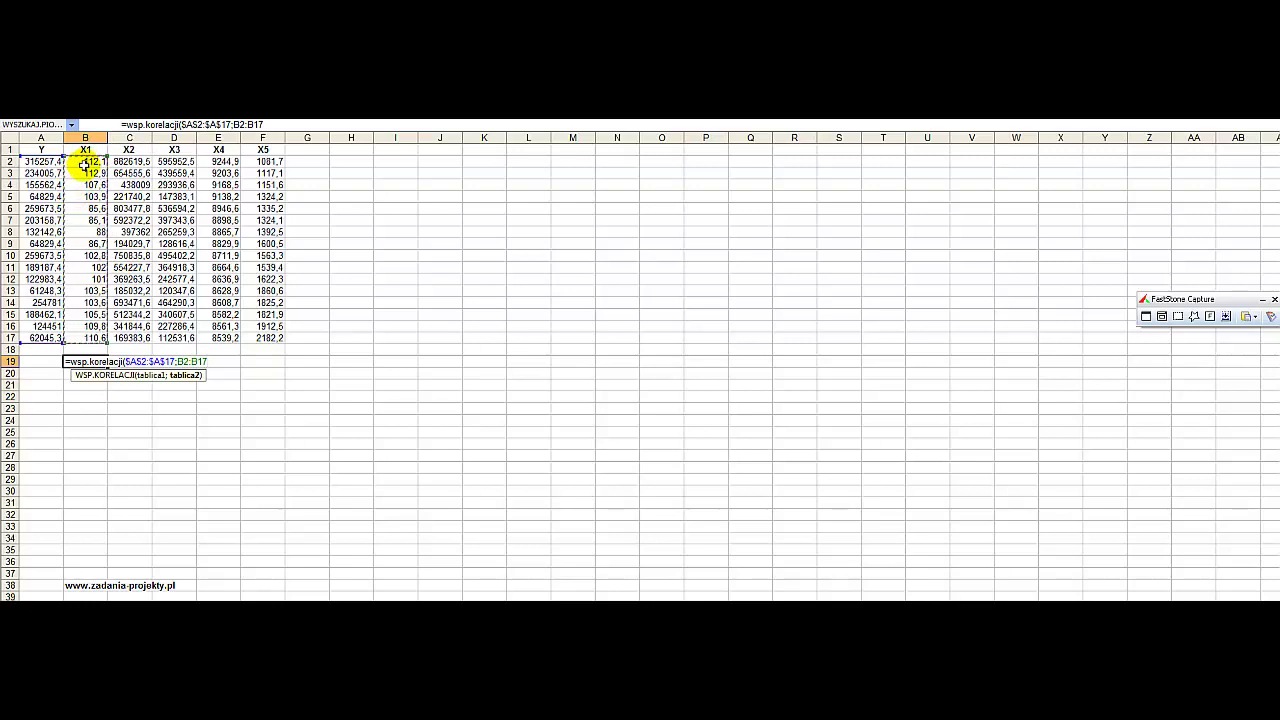
pyautogui.write(')')
pyautogui.press('Return')
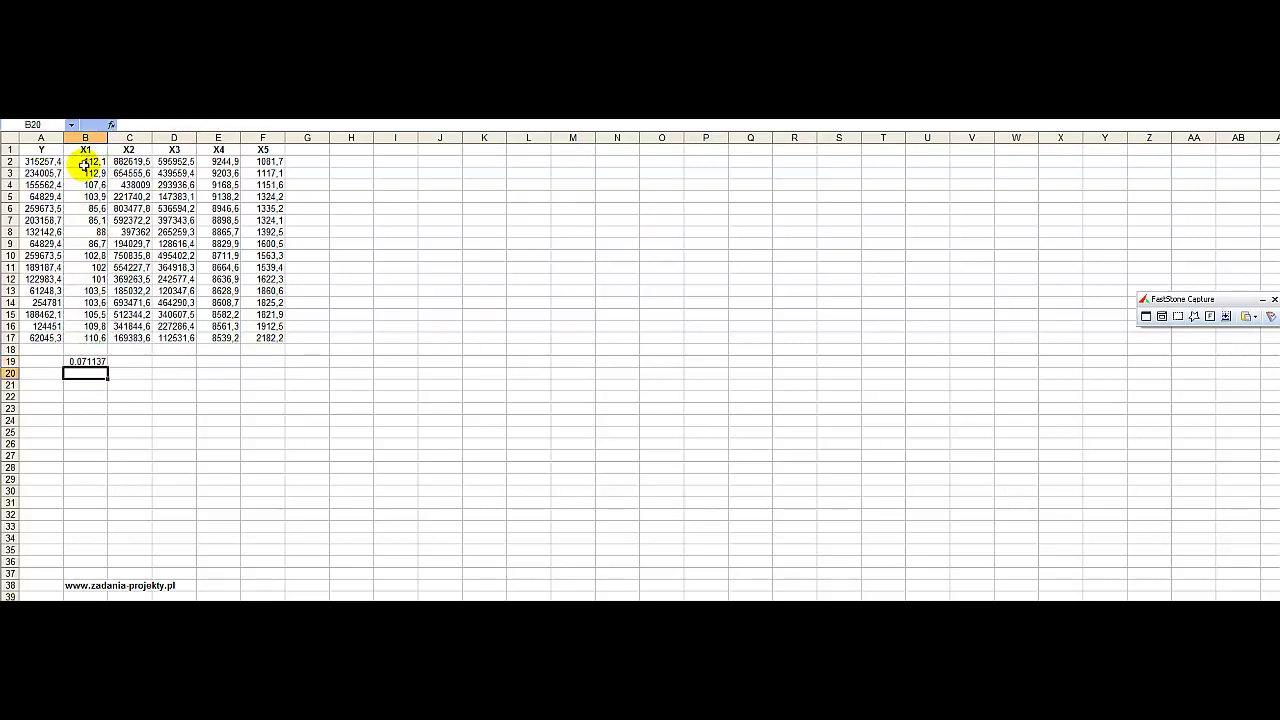
# Copy the correlation formula from B19 across to F19 to cover X2 through X5.
pyautogui.press('Up')
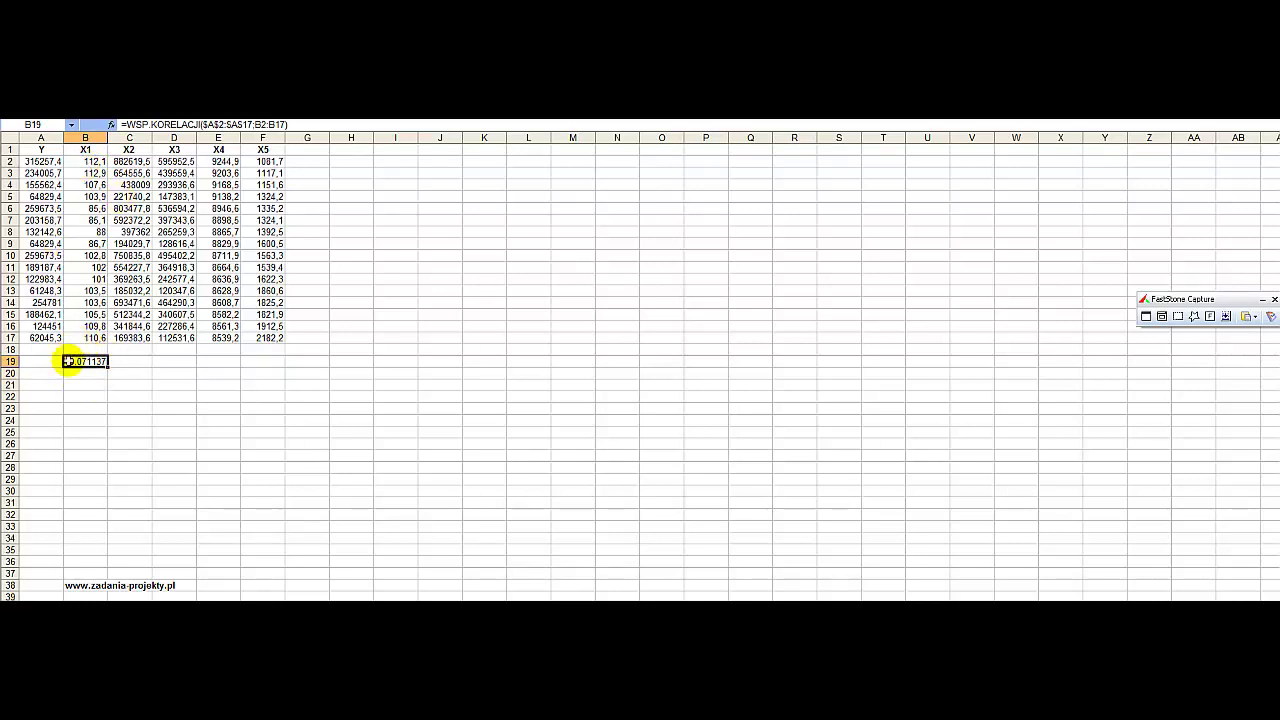
pyautogui.moveTo(106, 366); pyautogui.dragTo(278, 366)
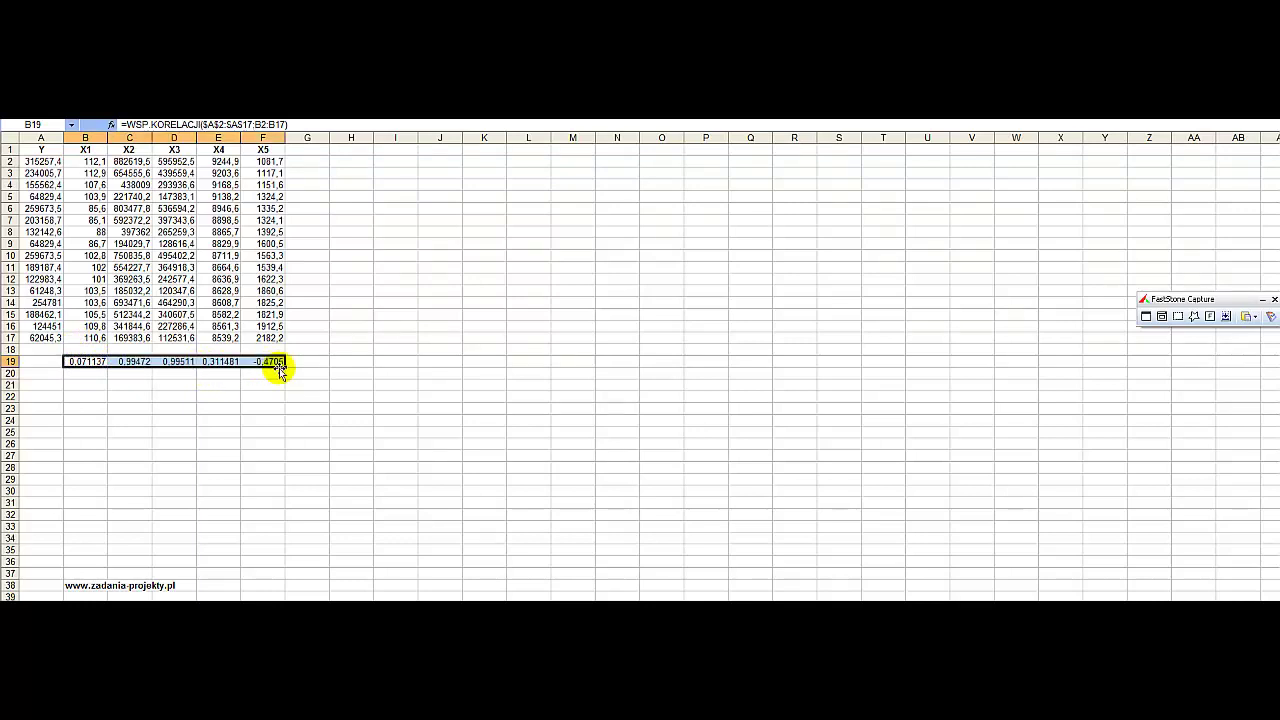
pyautogui.click(88, 393)
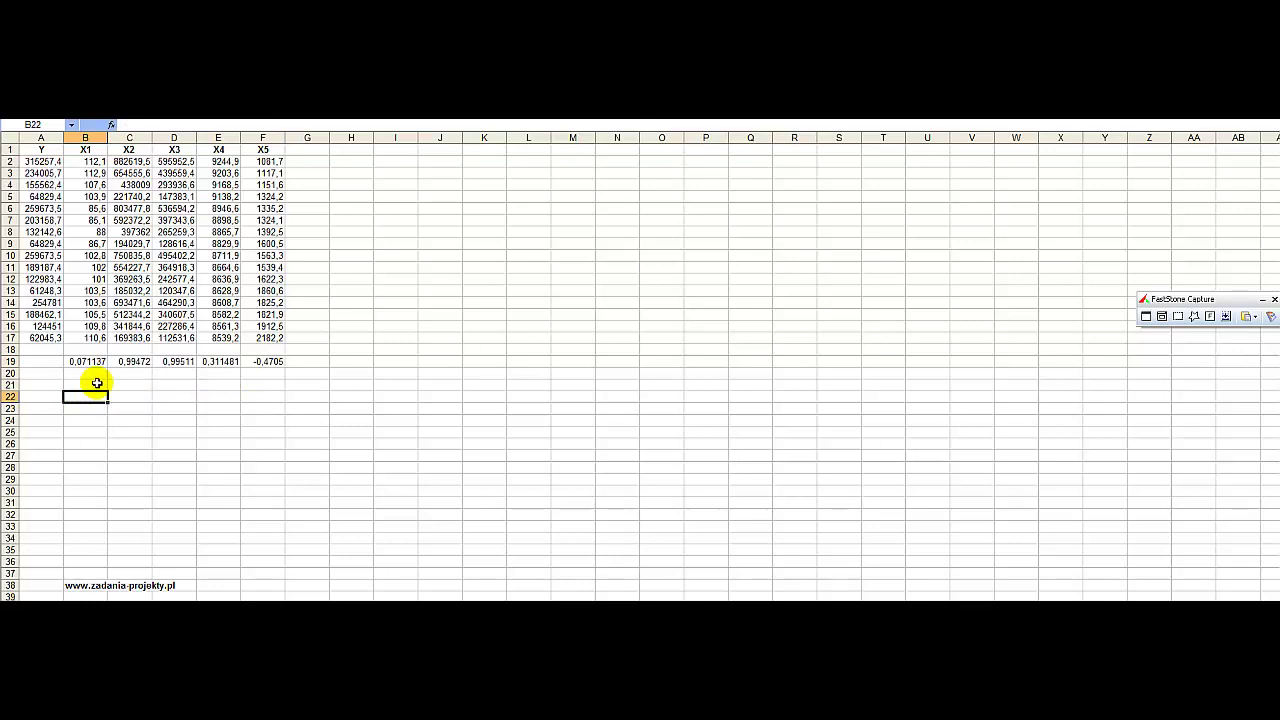
# Inspect the correlation formula in C19 and the Y and X2 columns it compares.
pyautogui.click(136, 362)
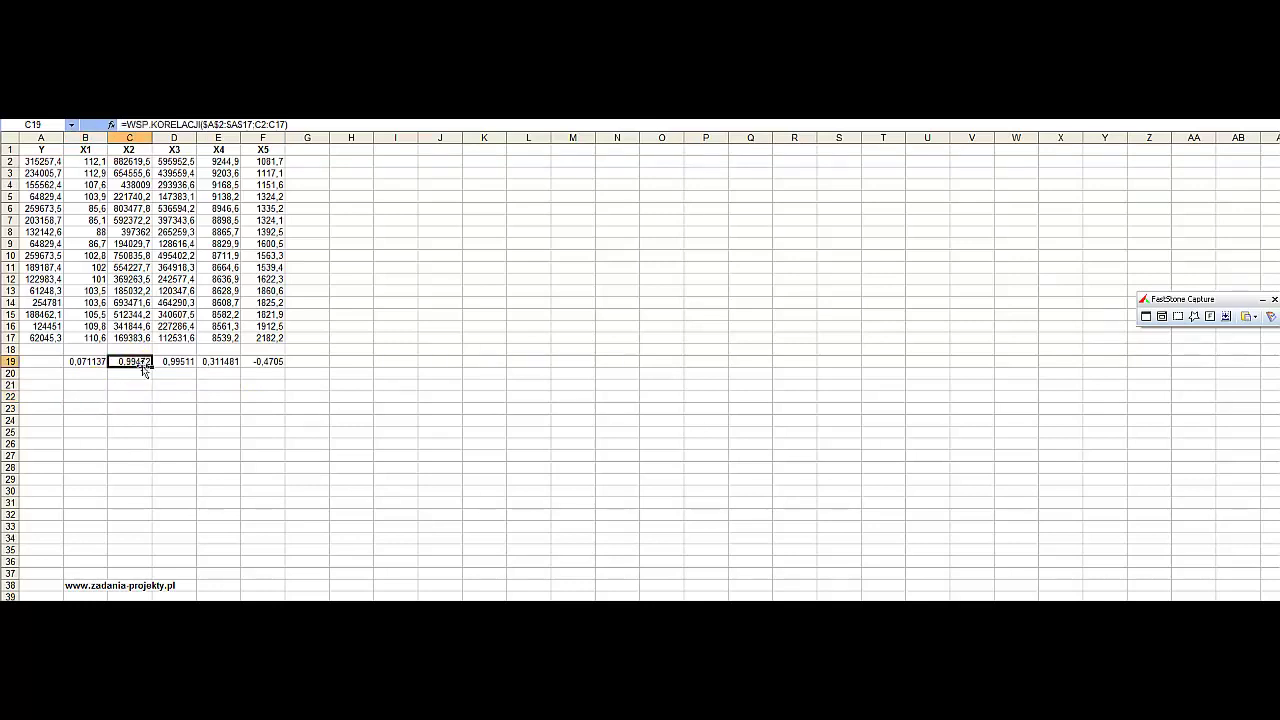
pyautogui.doubleClick(143, 360)
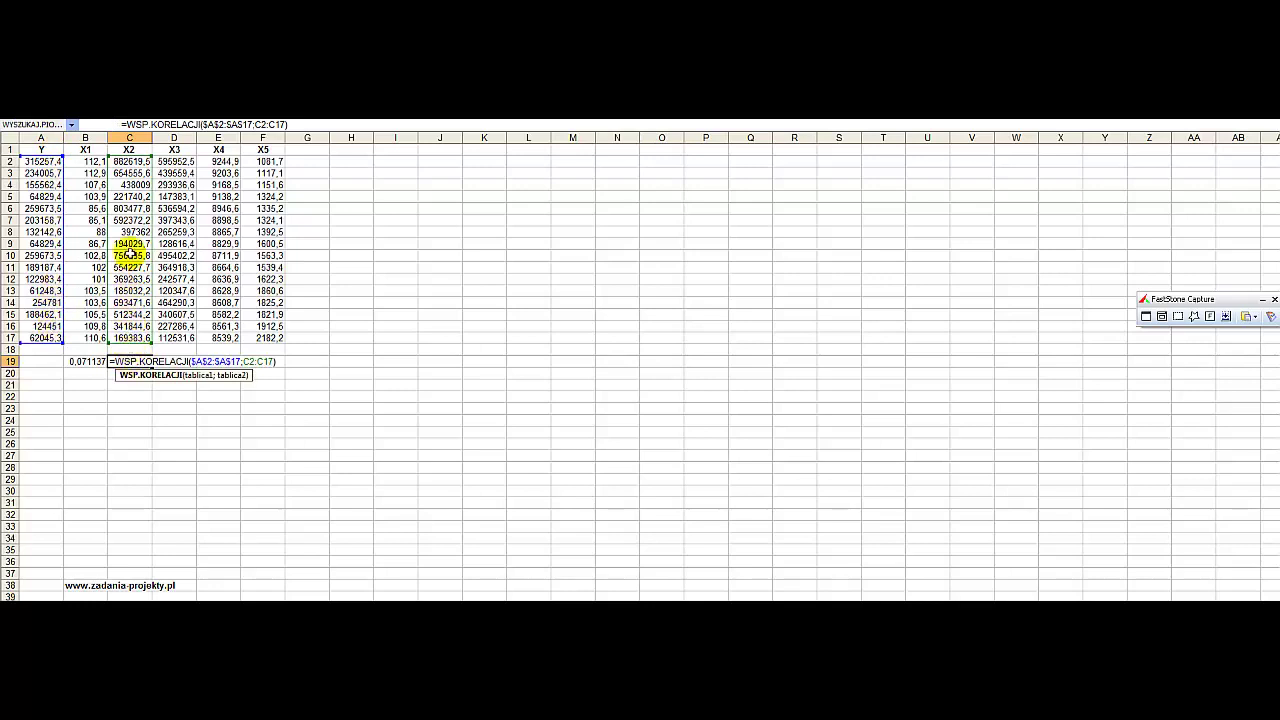
pyautogui.press('Escape')
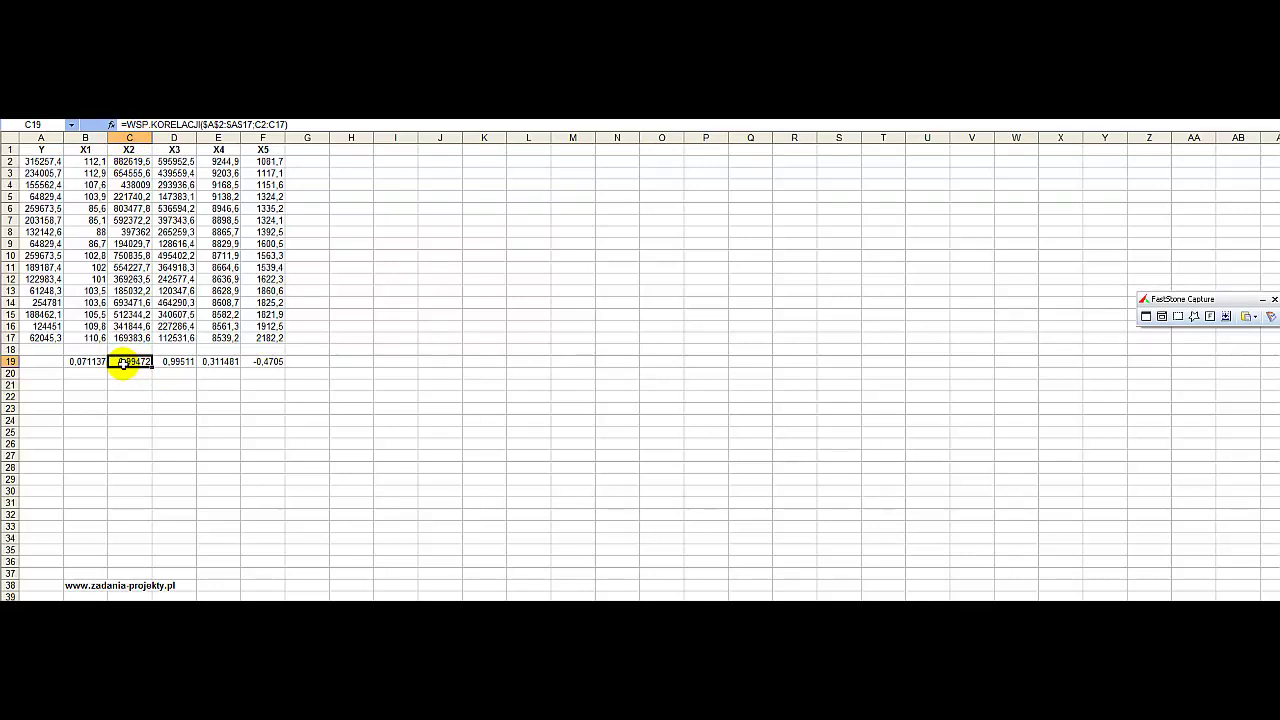
pyautogui.click(127, 151)
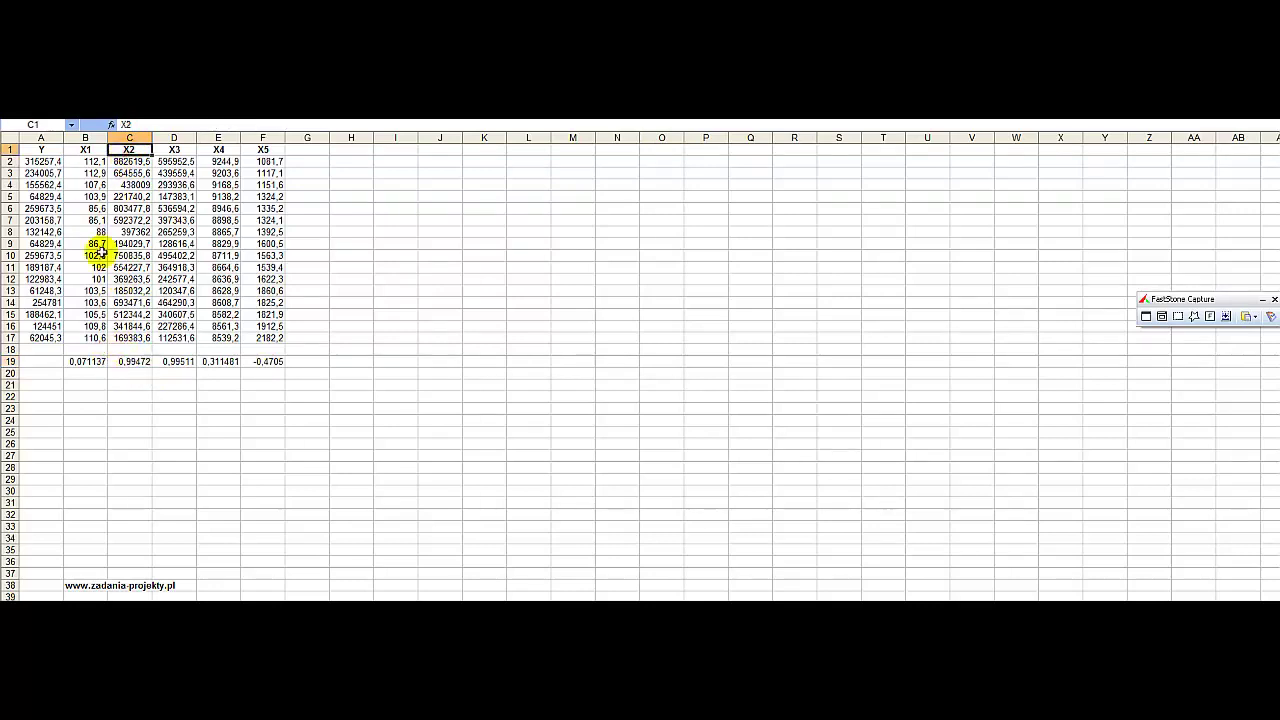
pyautogui.click(35, 149)
pyautogui.click(125, 362)
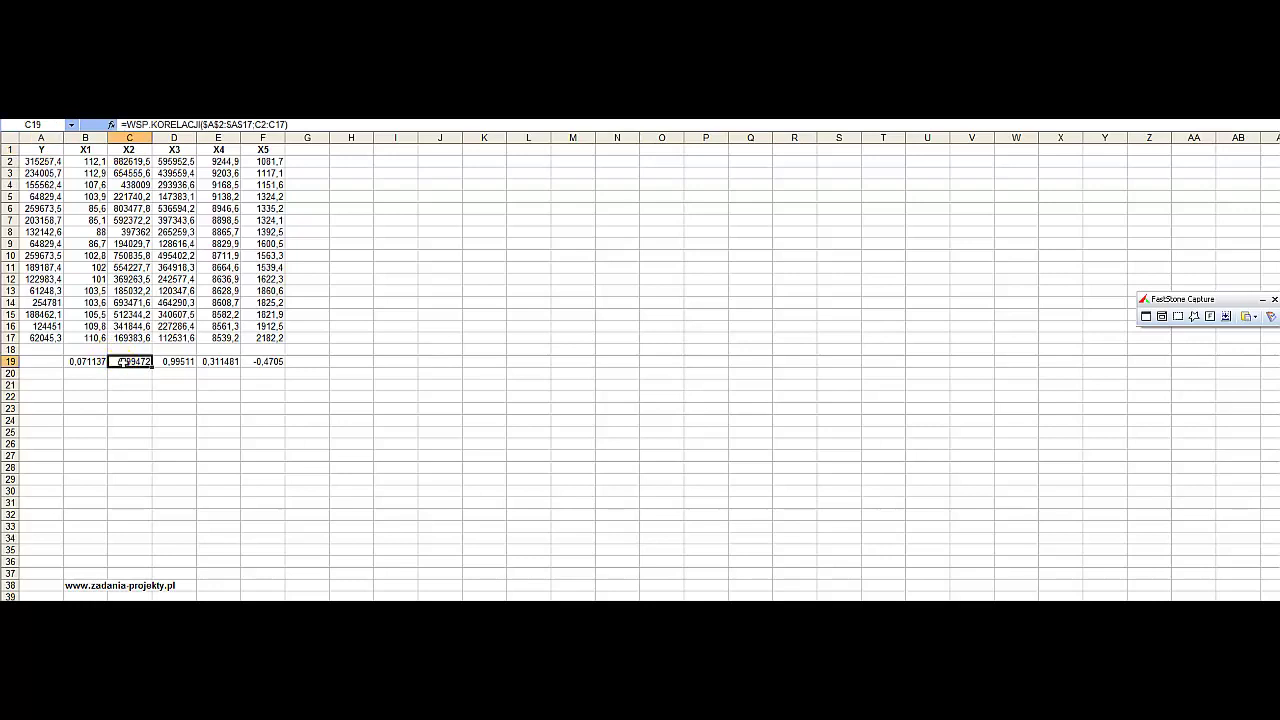
pyautogui.click(121, 362)
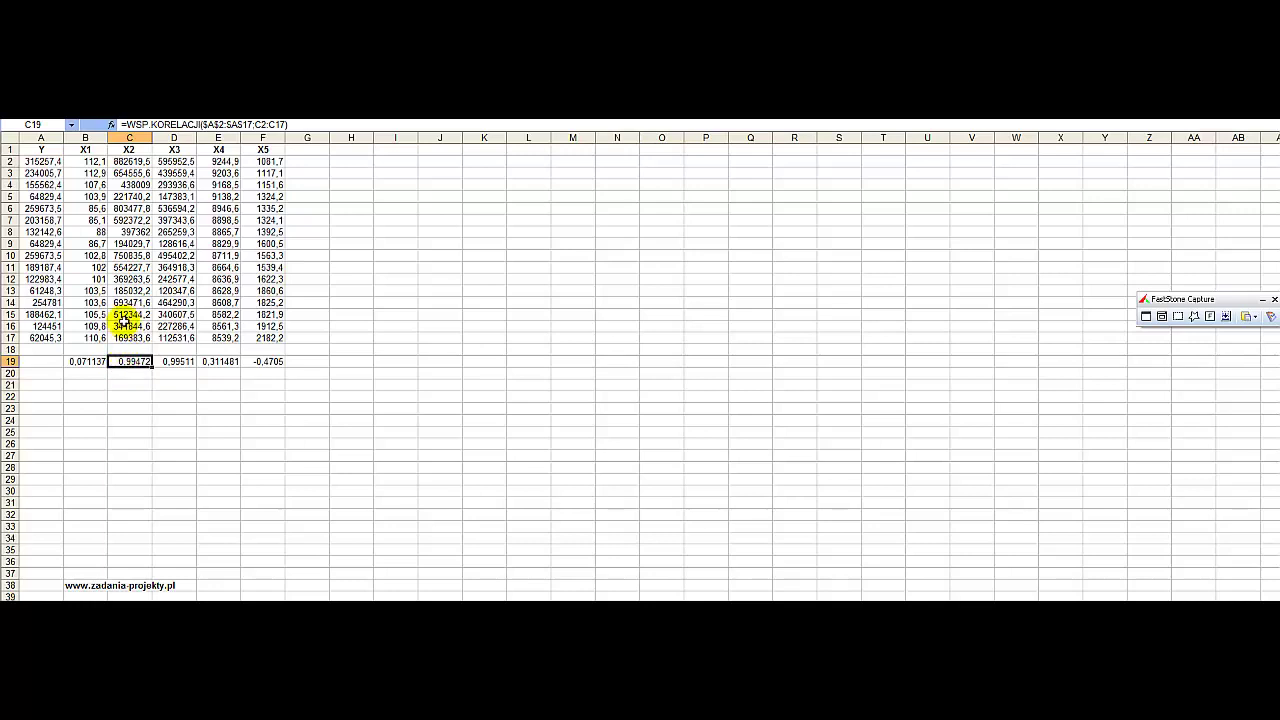
pyautogui.click(38, 150)
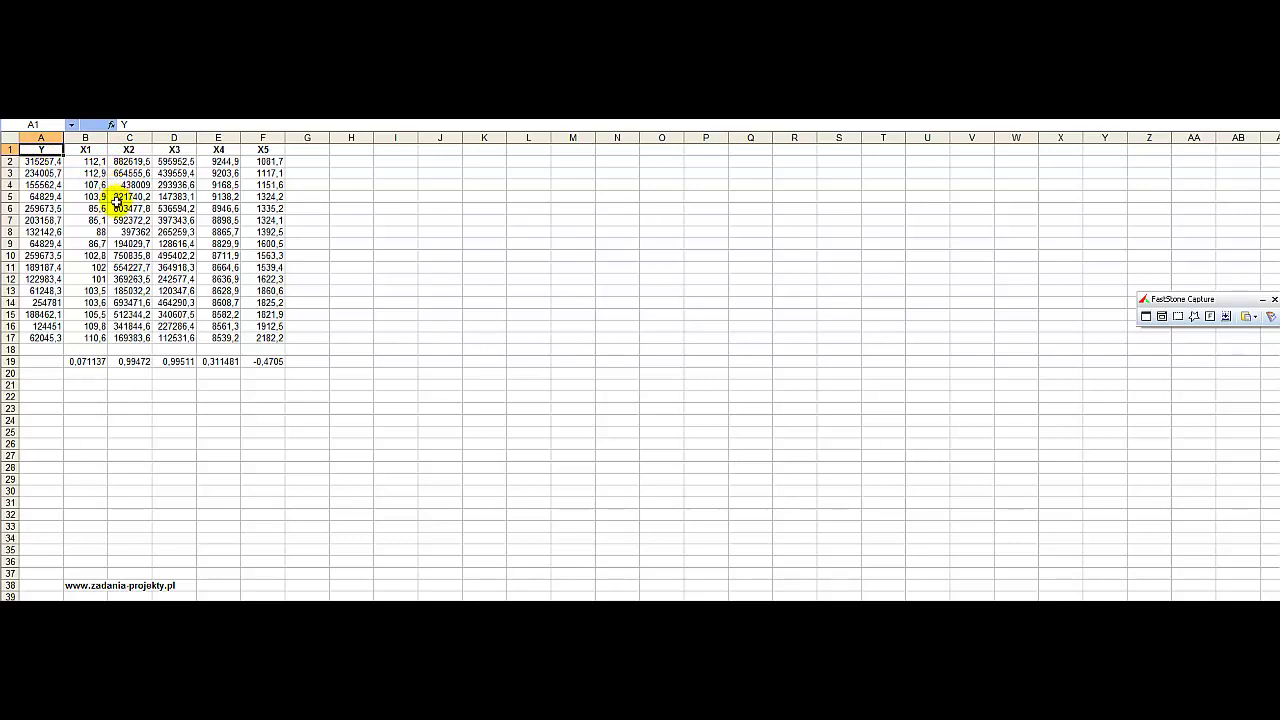
pyautogui.click(132, 150)
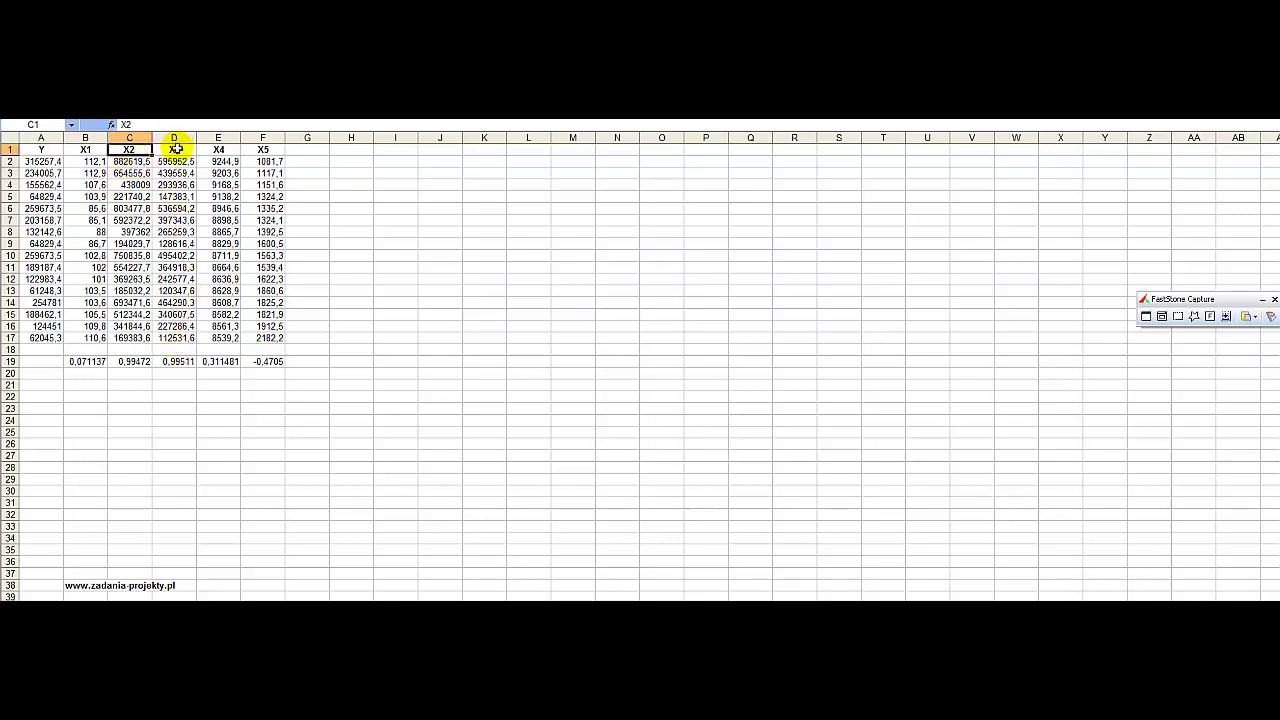
# Review the X3 coefficient in D19 against C19 and its Y and X3 source ranges, plus the coefficients in E19 and B19.
pyautogui.click(175, 149)
pyautogui.moveTo(178, 362); pyautogui.dragTo(123, 371)
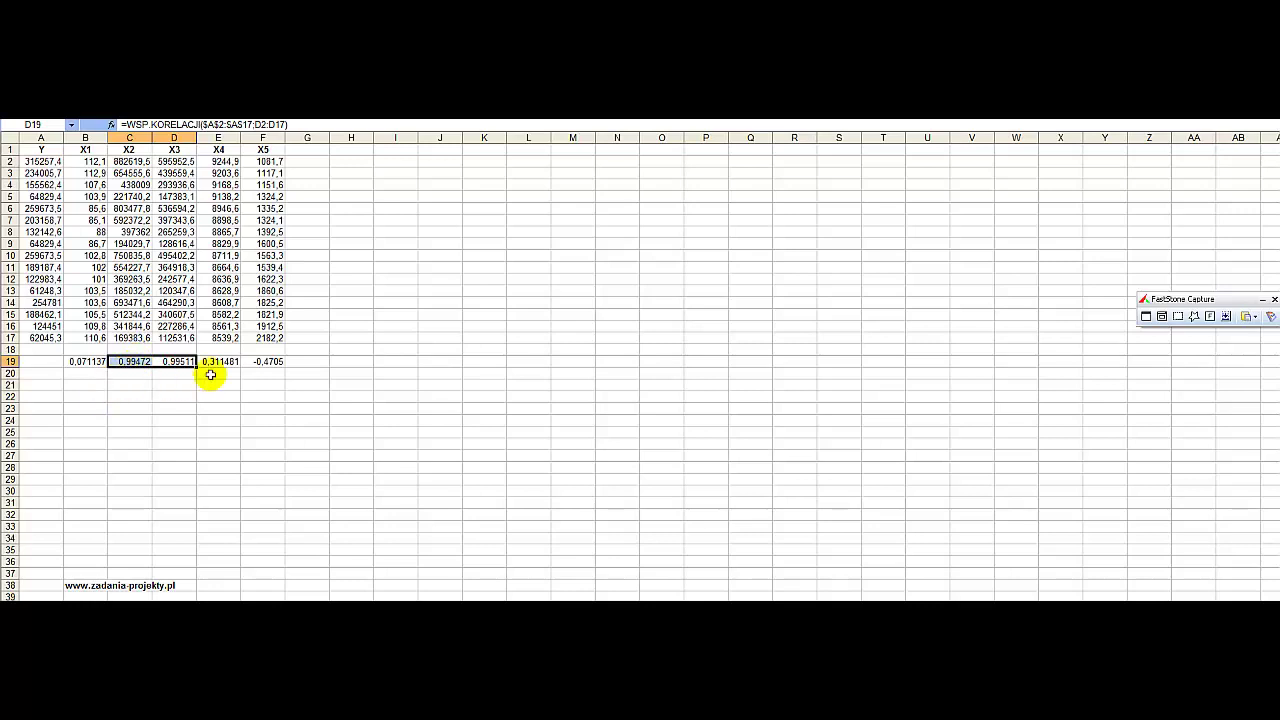
pyautogui.click(165, 363)
pyautogui.click(158, 364)
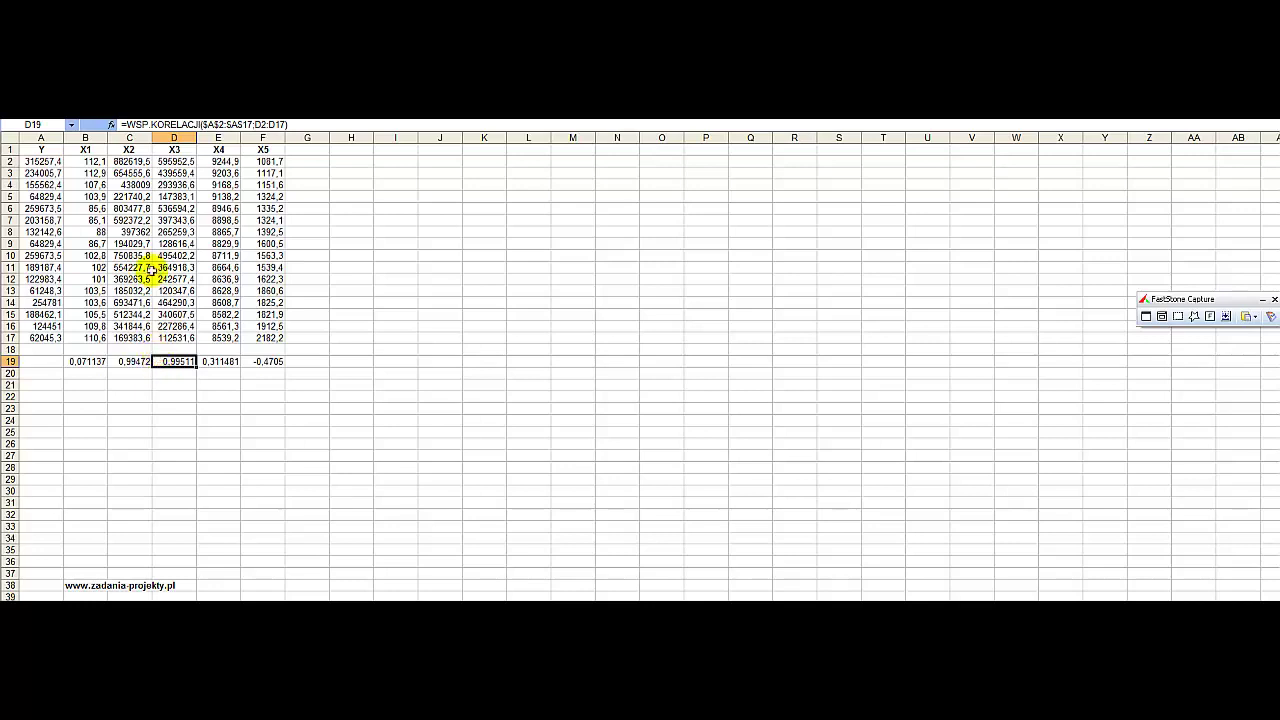
pyautogui.click(49, 152)
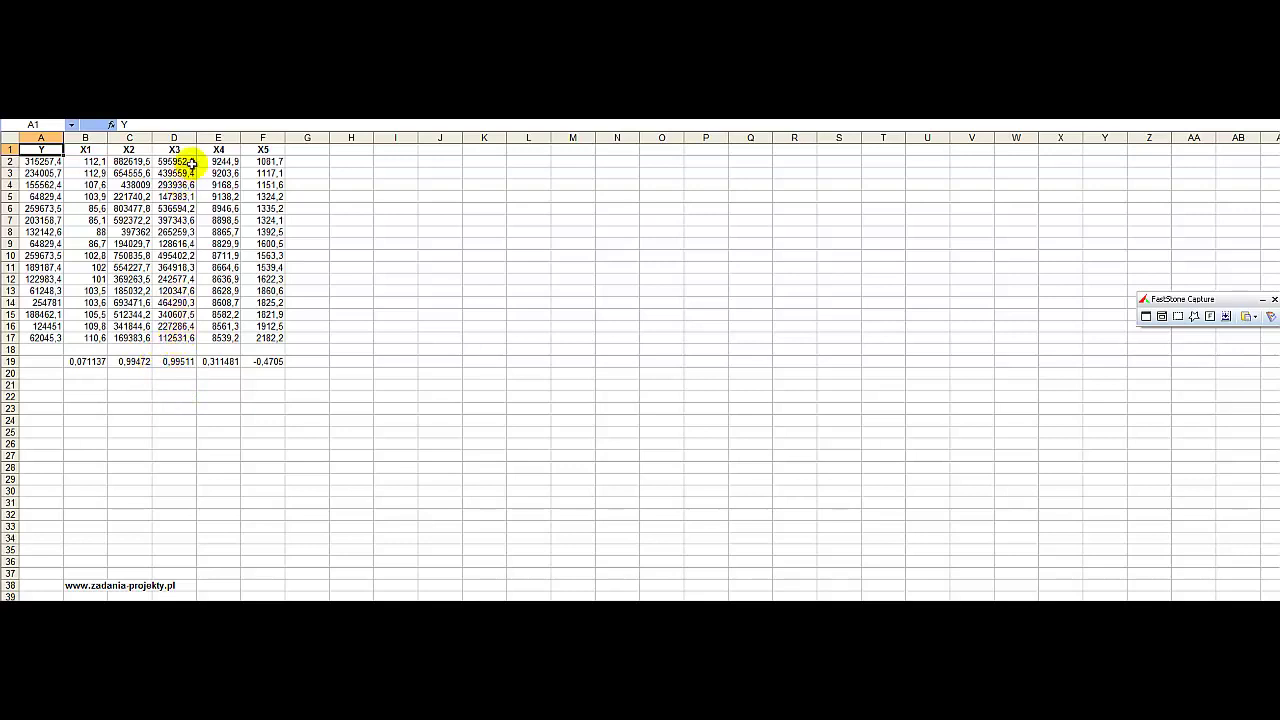
pyautogui.moveTo(178, 162); pyautogui.dragTo(190, 338)
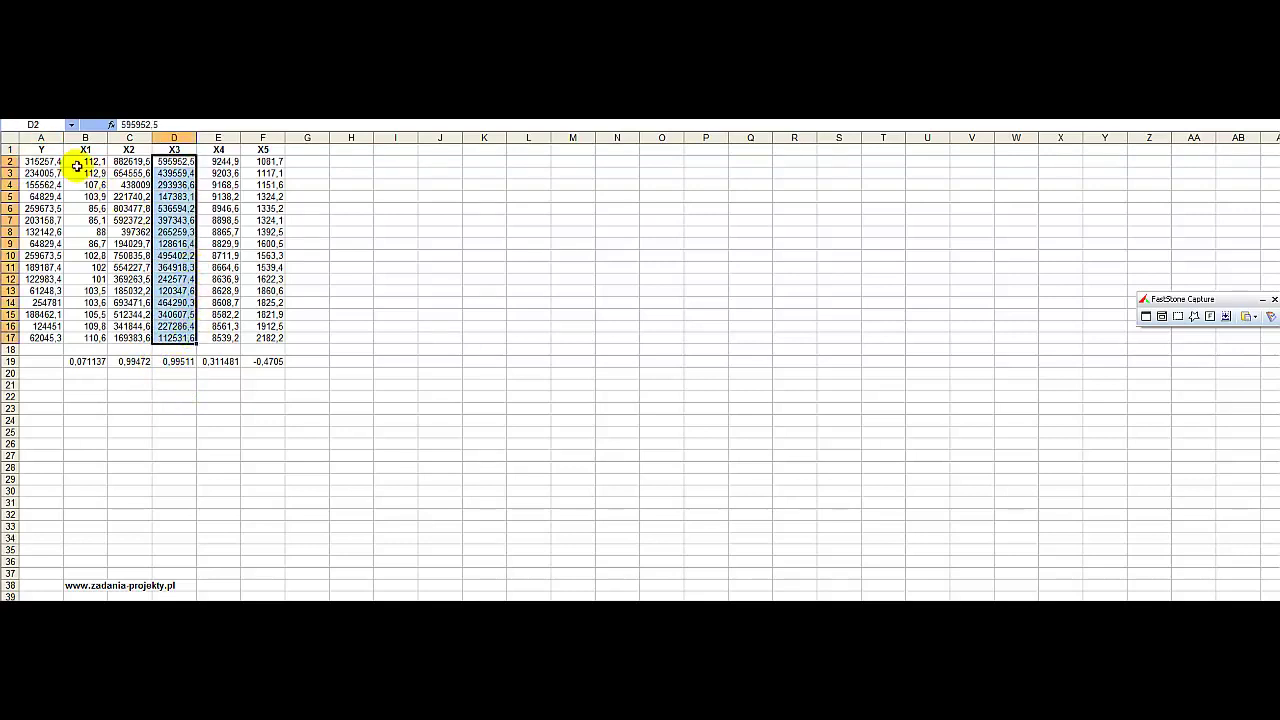
pyautogui.moveTo(47, 160); pyautogui.dragTo(44, 340)
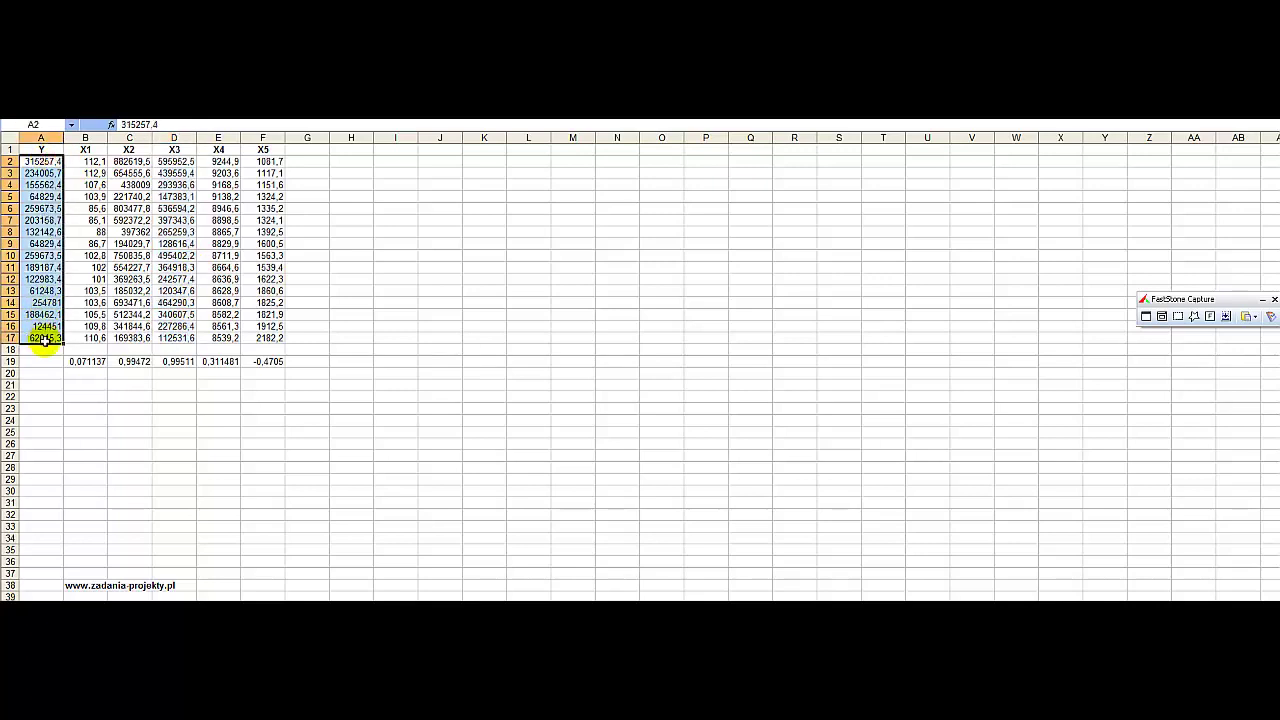
pyautogui.click(158, 361)
pyautogui.doubleClick(158, 361)
pyautogui.press('Escape')
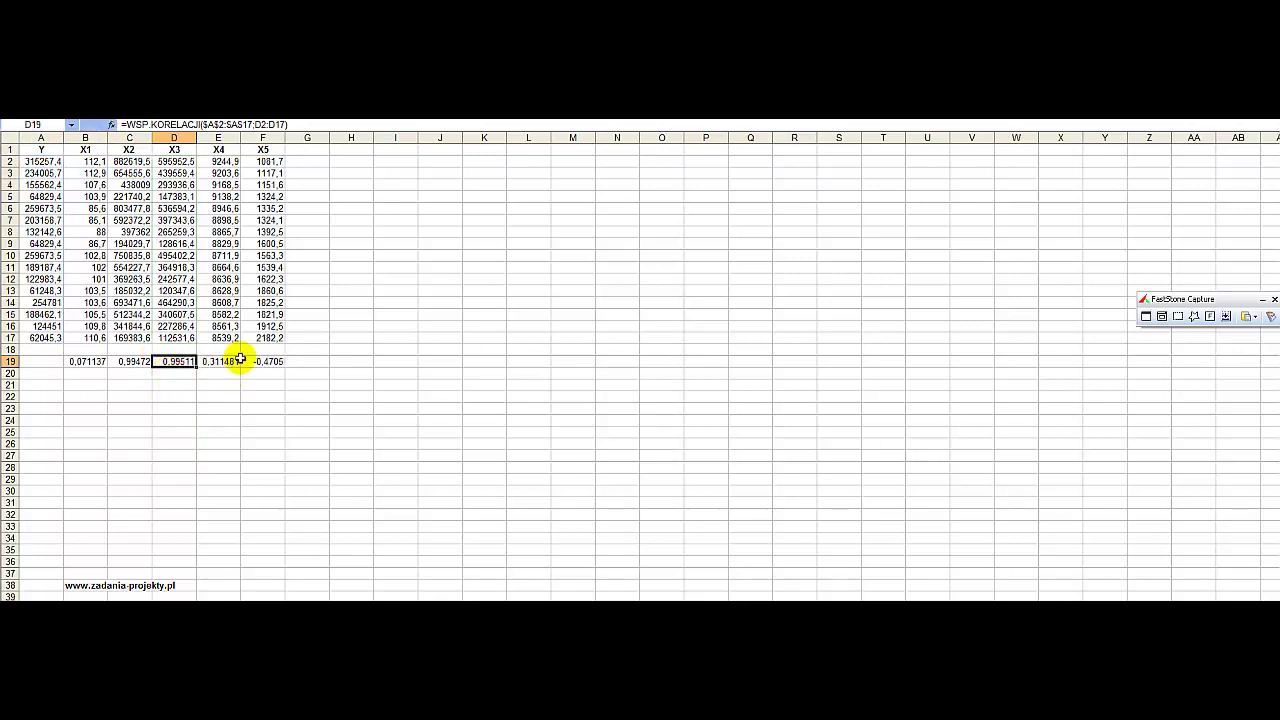
pyautogui.click(232, 362)
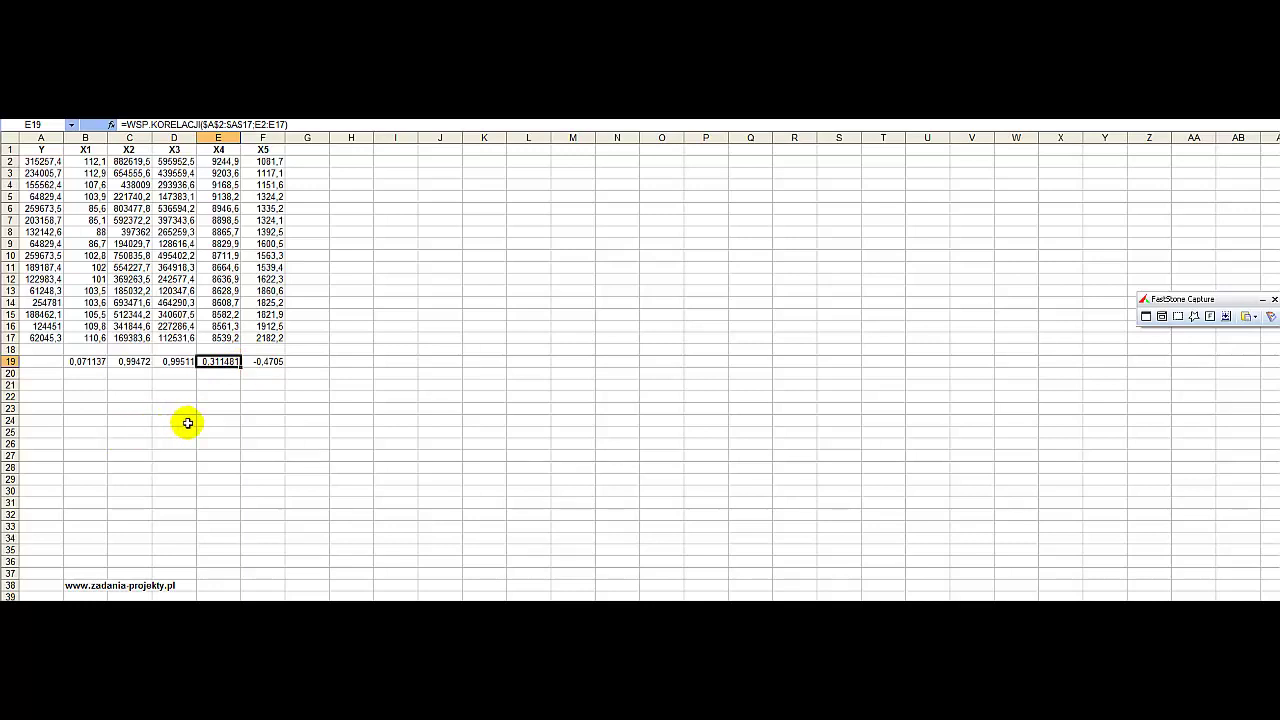
pyautogui.click(77, 361)
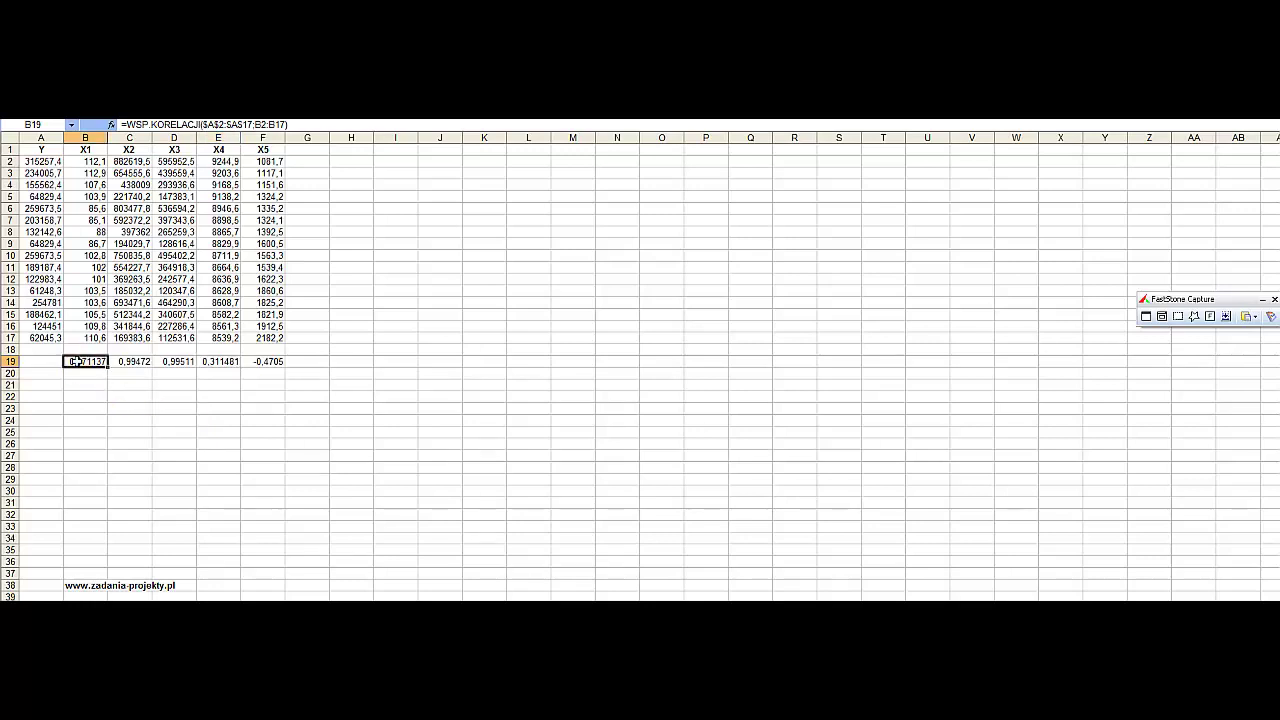
# Examine the X4 and X1 coefficients in E19 and B19, along with their column headings and the X1 data in B2:B17.
pyautogui.click(101, 149)
pyautogui.click(233, 148)
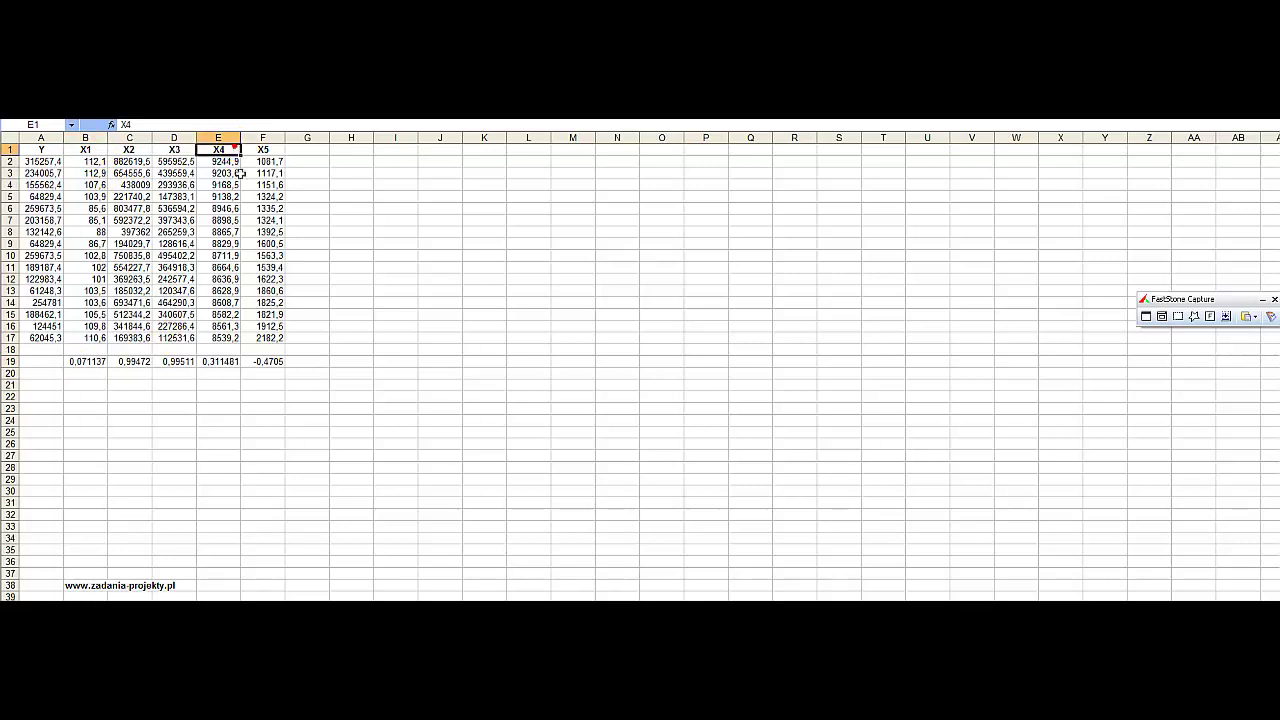
pyautogui.click(215, 361)
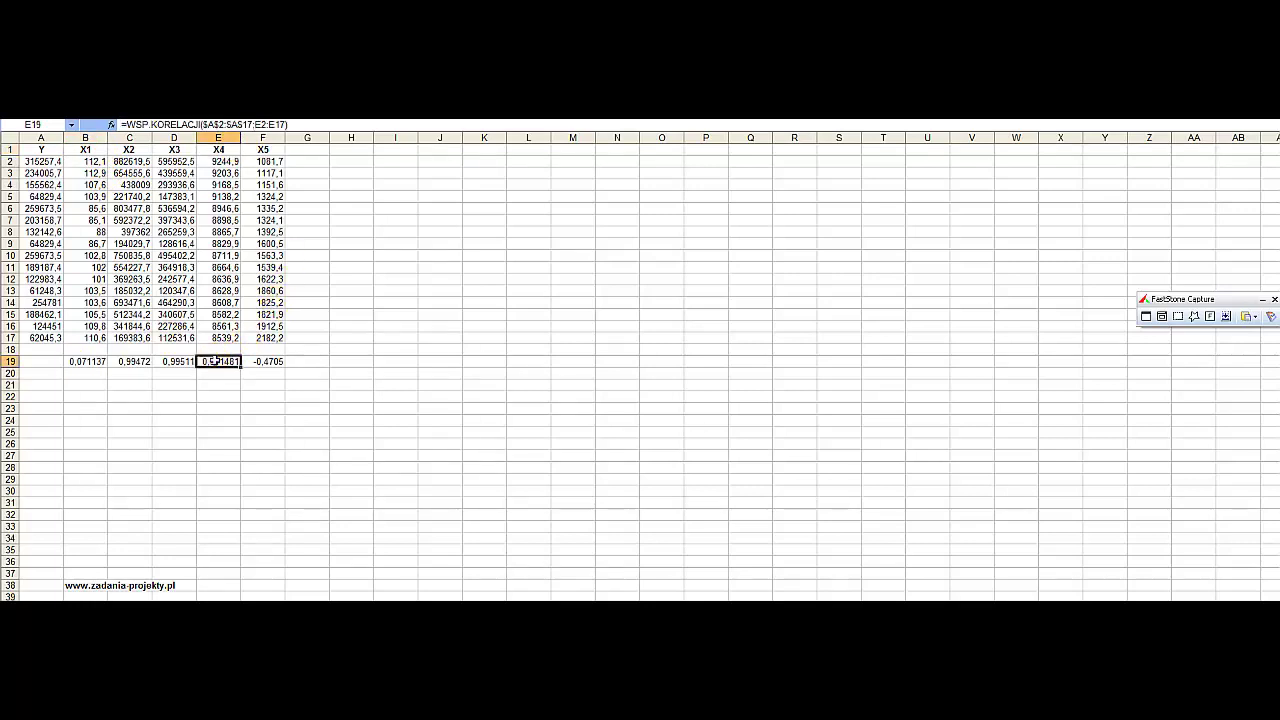
pyautogui.click(77, 362)
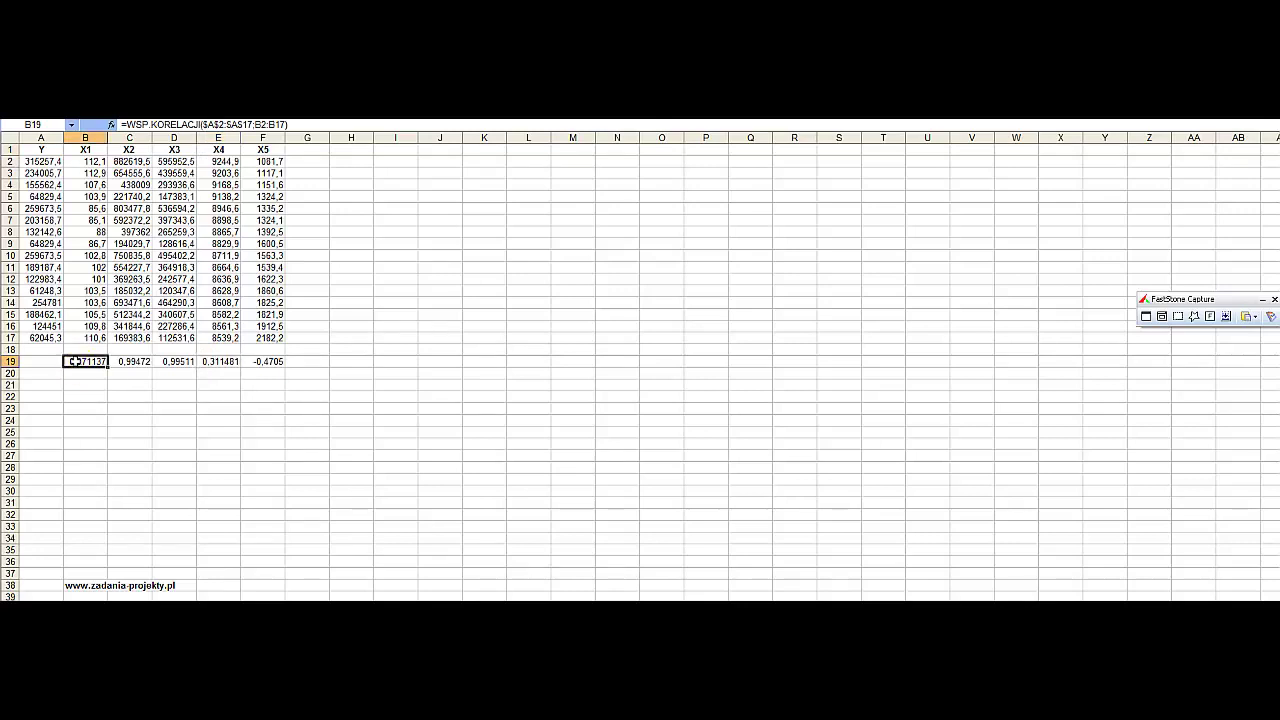
pyautogui.moveTo(86, 338); pyautogui.dragTo(88, 164)
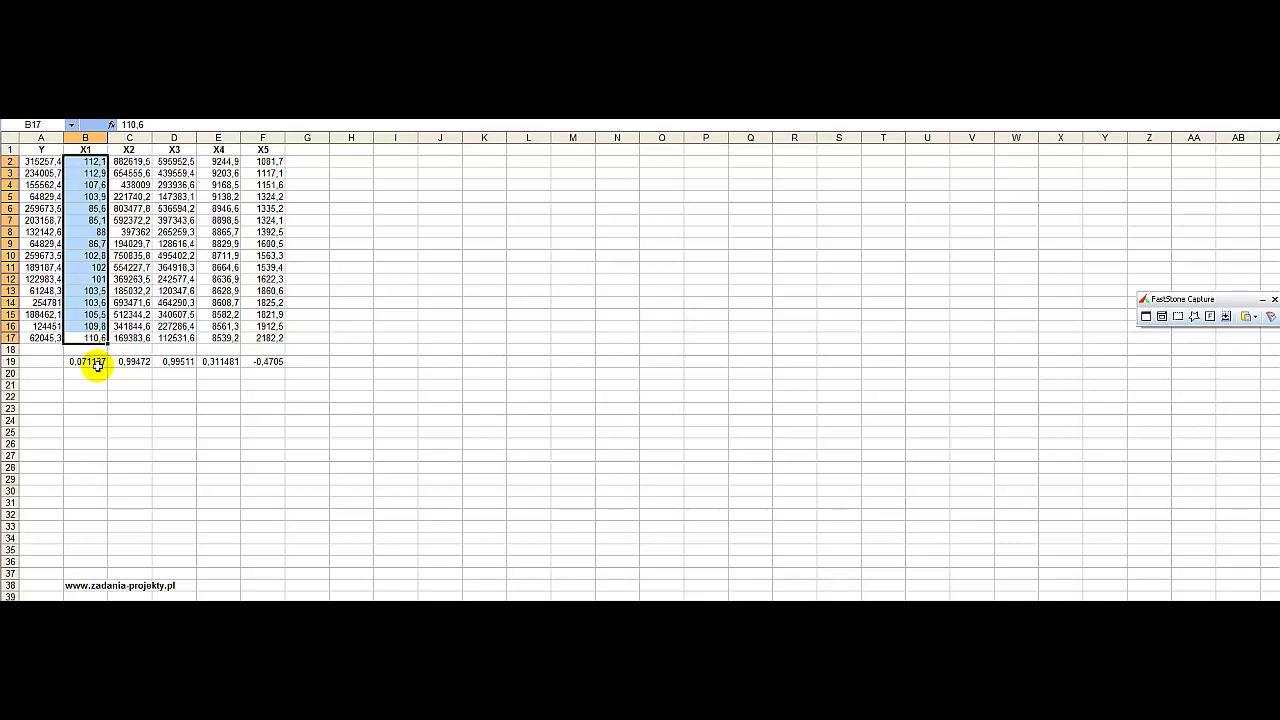
pyautogui.click(88, 365)
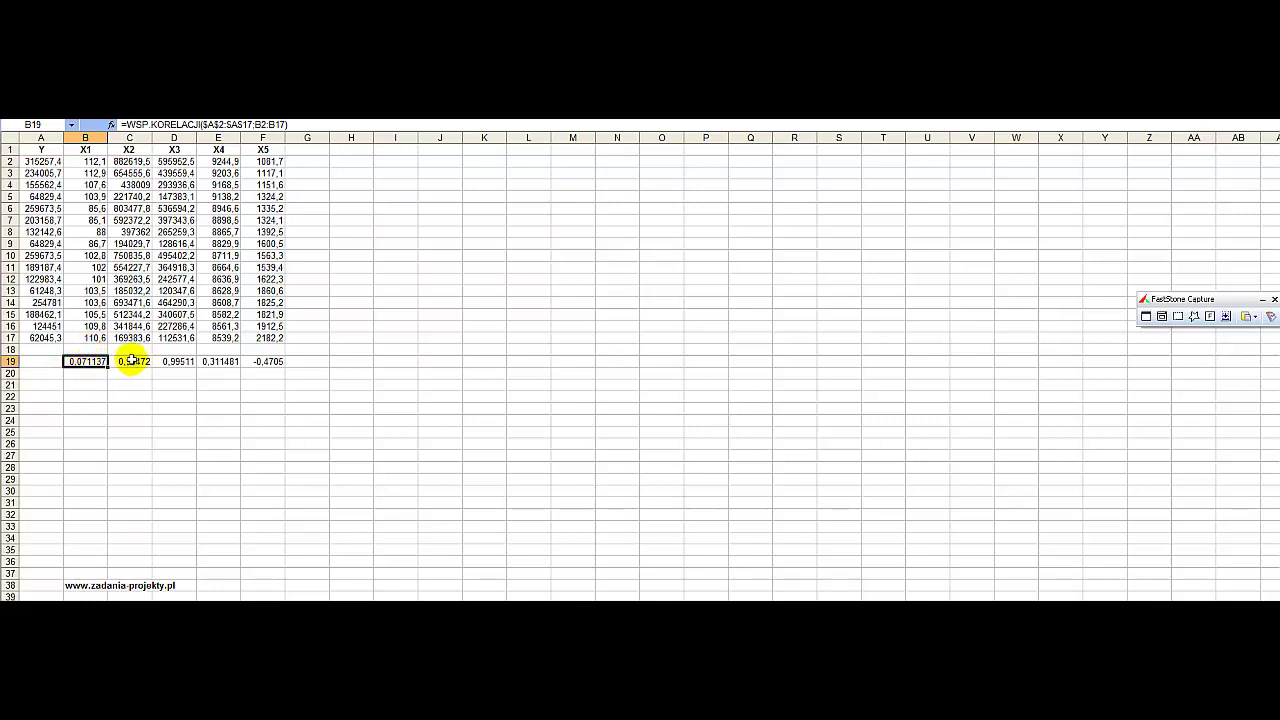
pyautogui.click(100, 149)
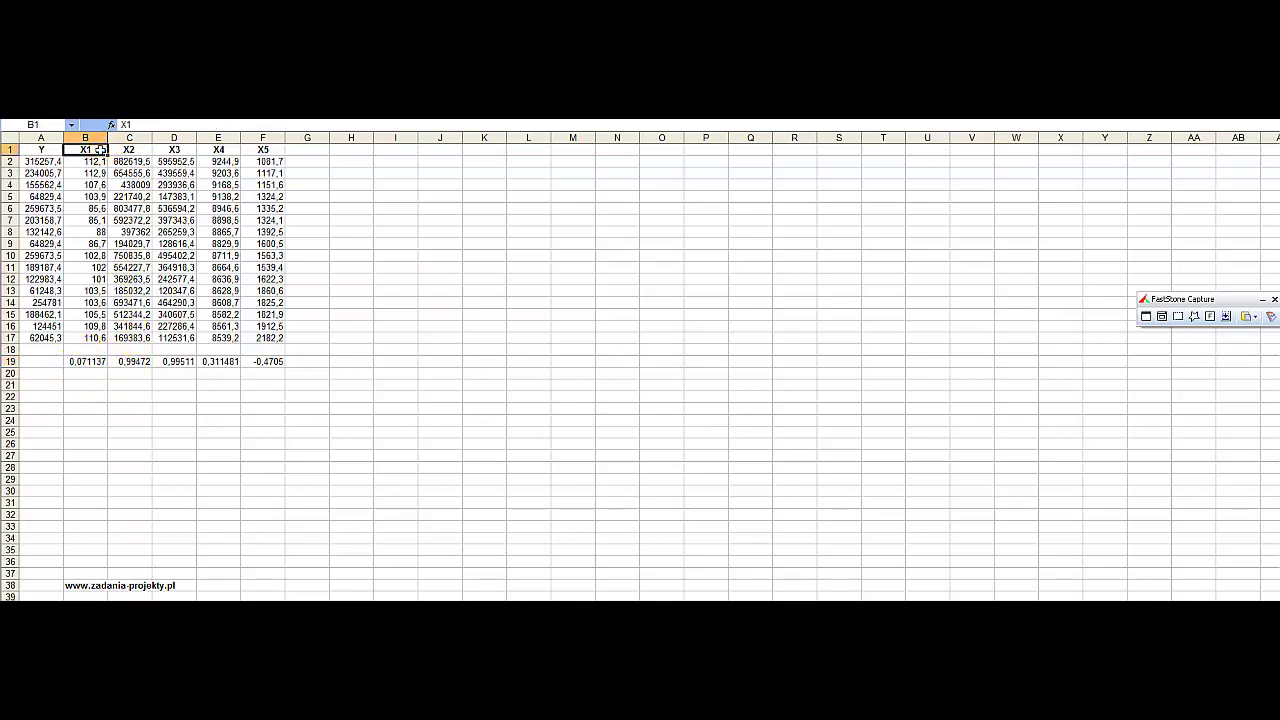
pyautogui.click(100, 150)
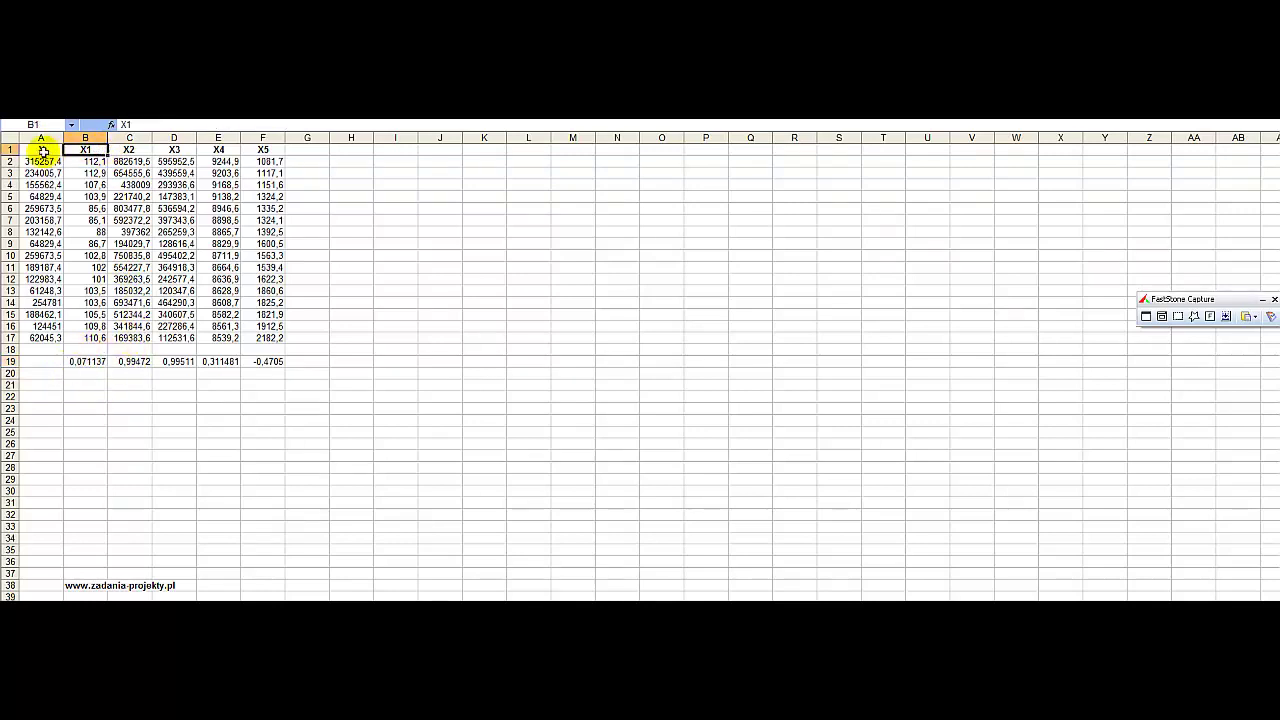
pyautogui.click(84, 361)
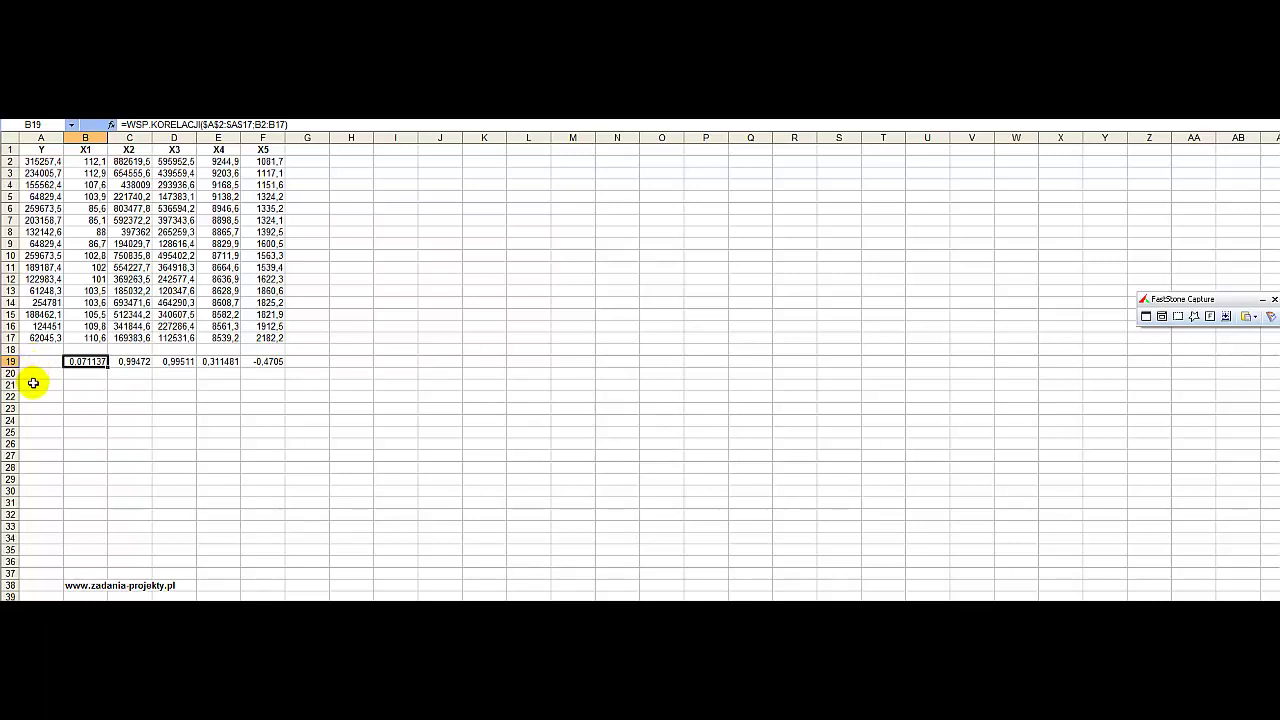
# Clear the X1 heading, data and correlation coefficient by deleting the contents of B1:B21.
pyautogui.click(85, 149)
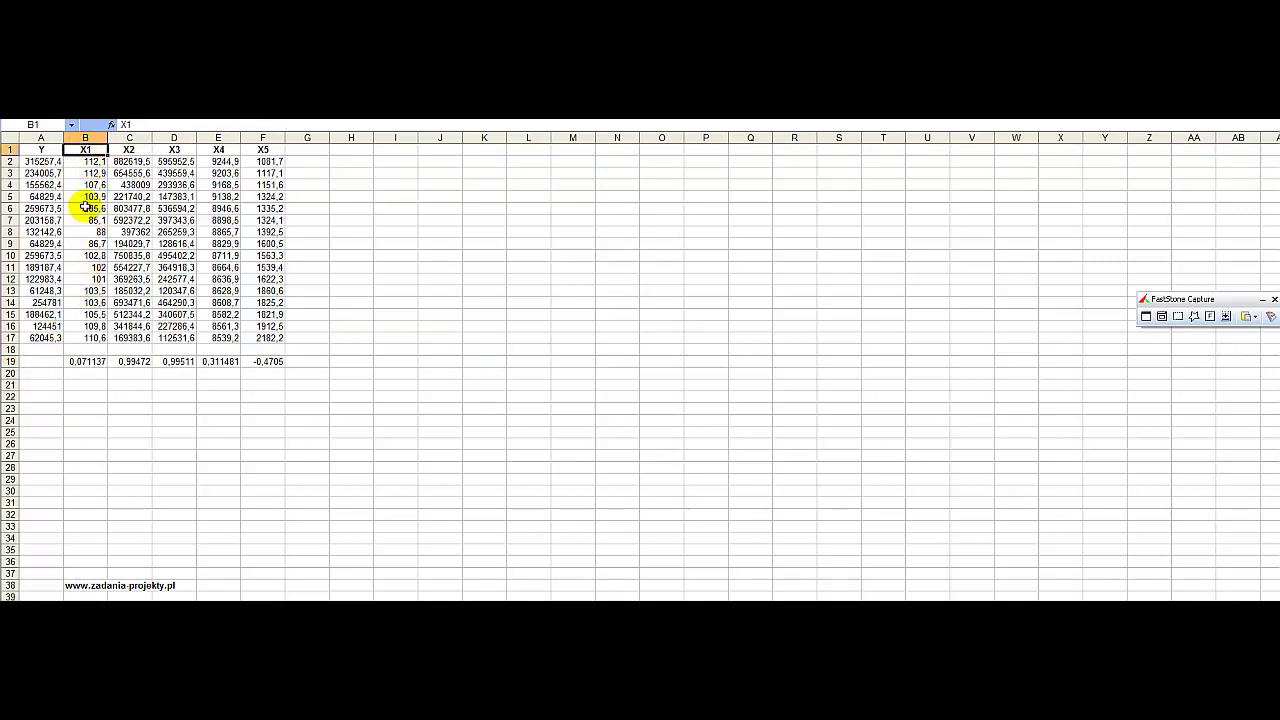
pyautogui.moveTo(93, 381); pyautogui.dragTo(96, 151)
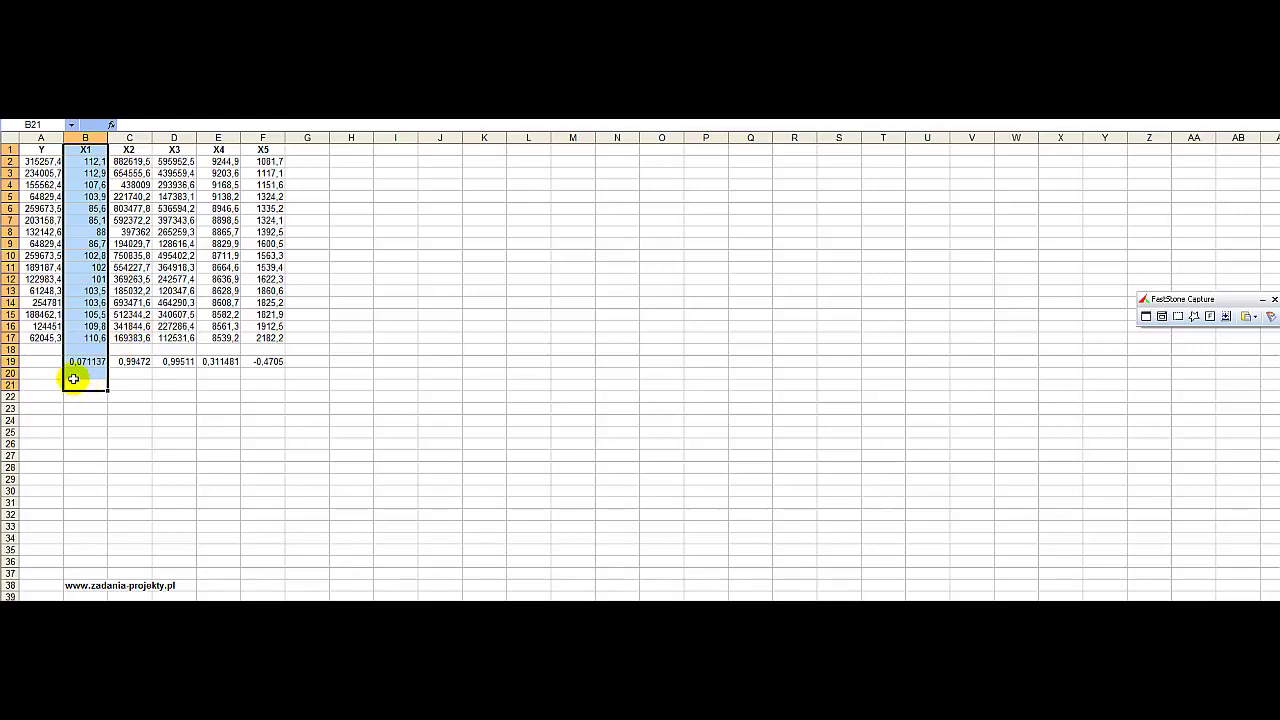
pyautogui.press('Delete')
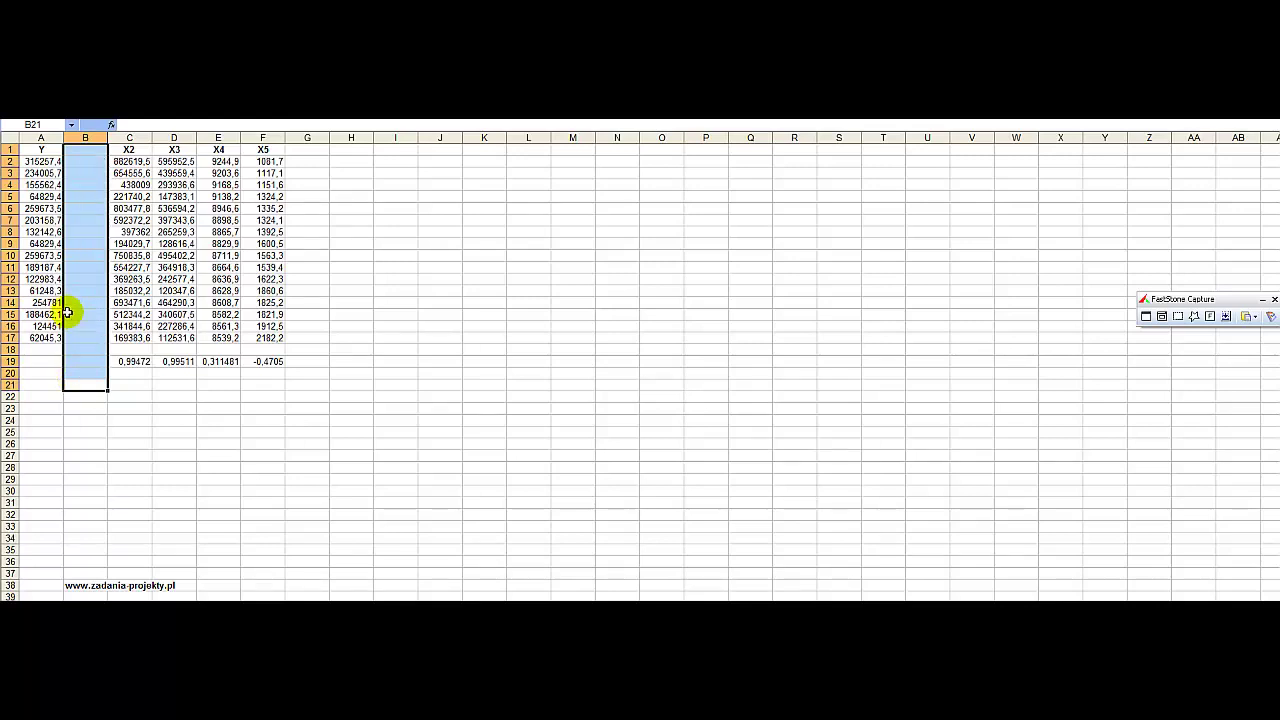
# Start a chart from an empty cell, choosing the XY (Punktowy) type with unconnected points, and proceed to its source data.
pyautogui.click(220, 361)
pyautogui.moveTo(218, 338); pyautogui.dragTo(251, 370)
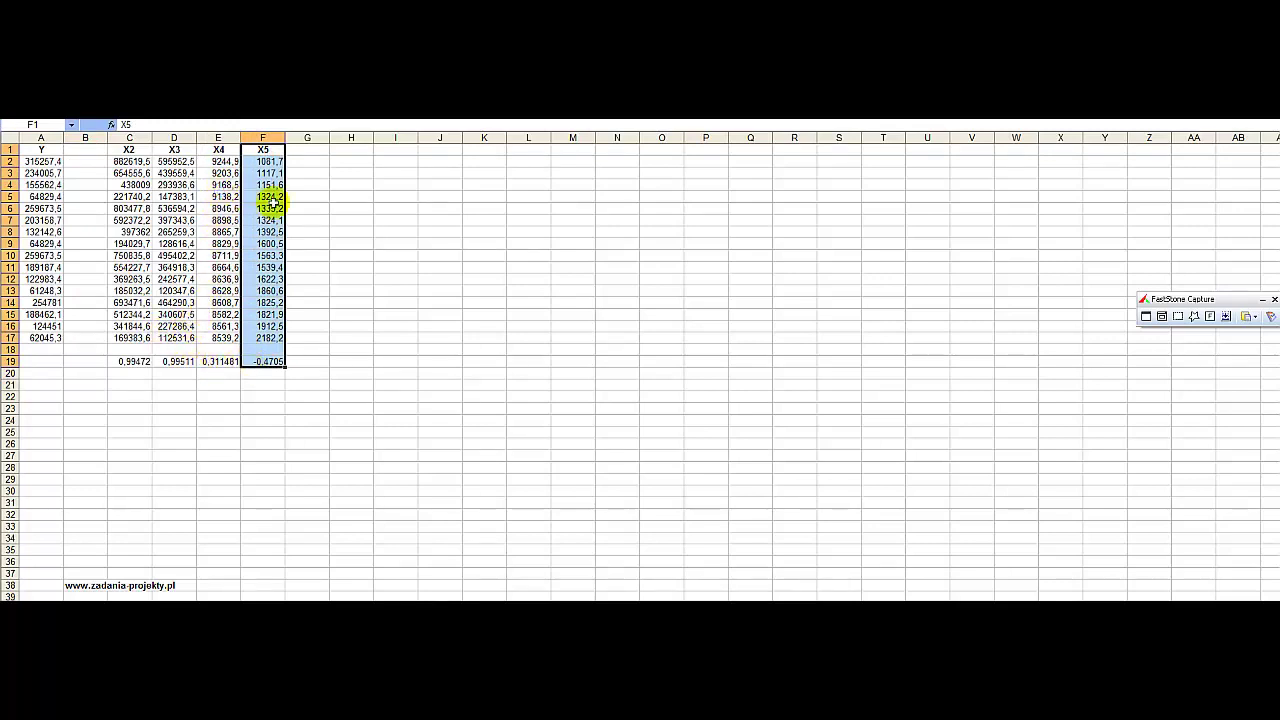
pyautogui.click(331, 218)
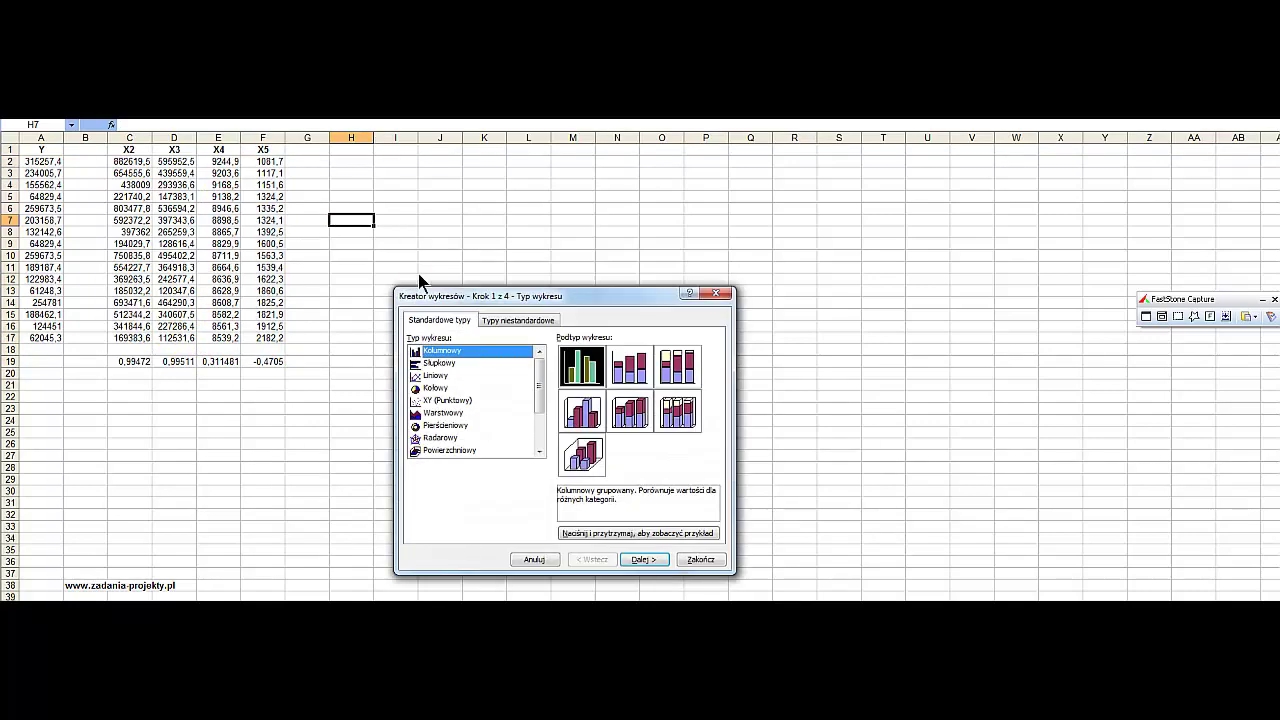
pyautogui.moveTo(416, 289); pyautogui.dragTo(415, 197)
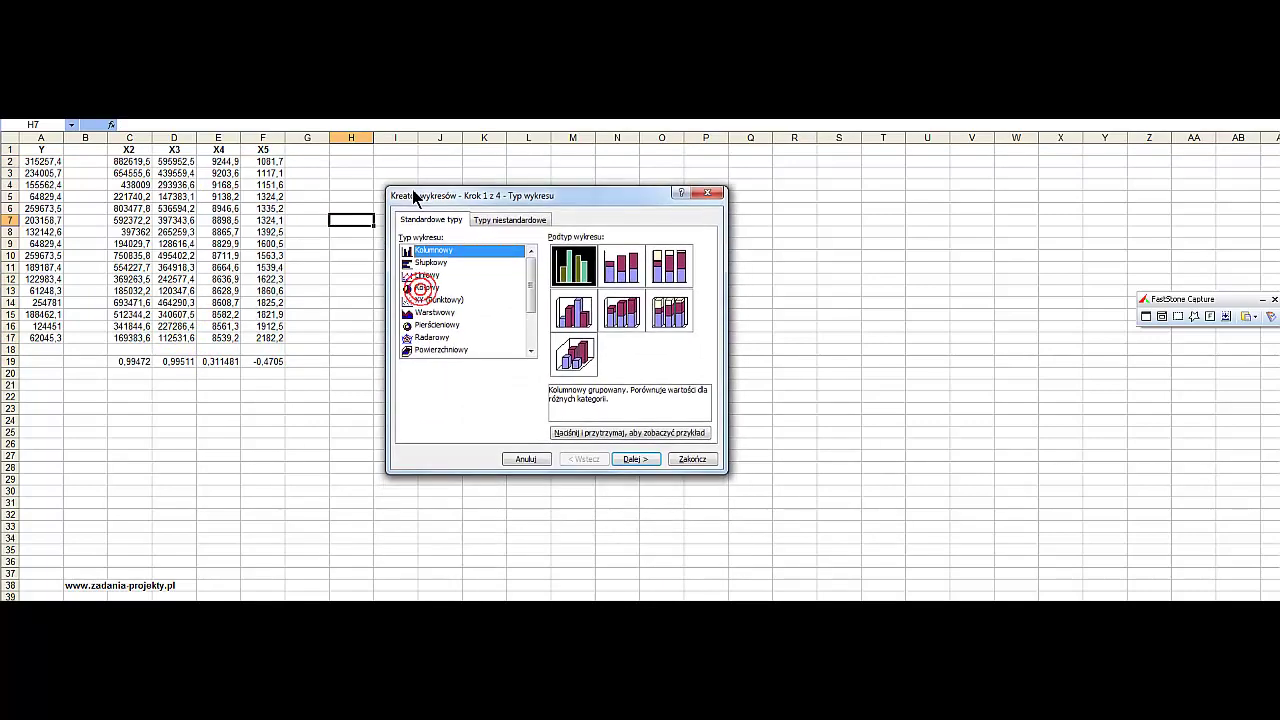
pyautogui.click(406, 300)
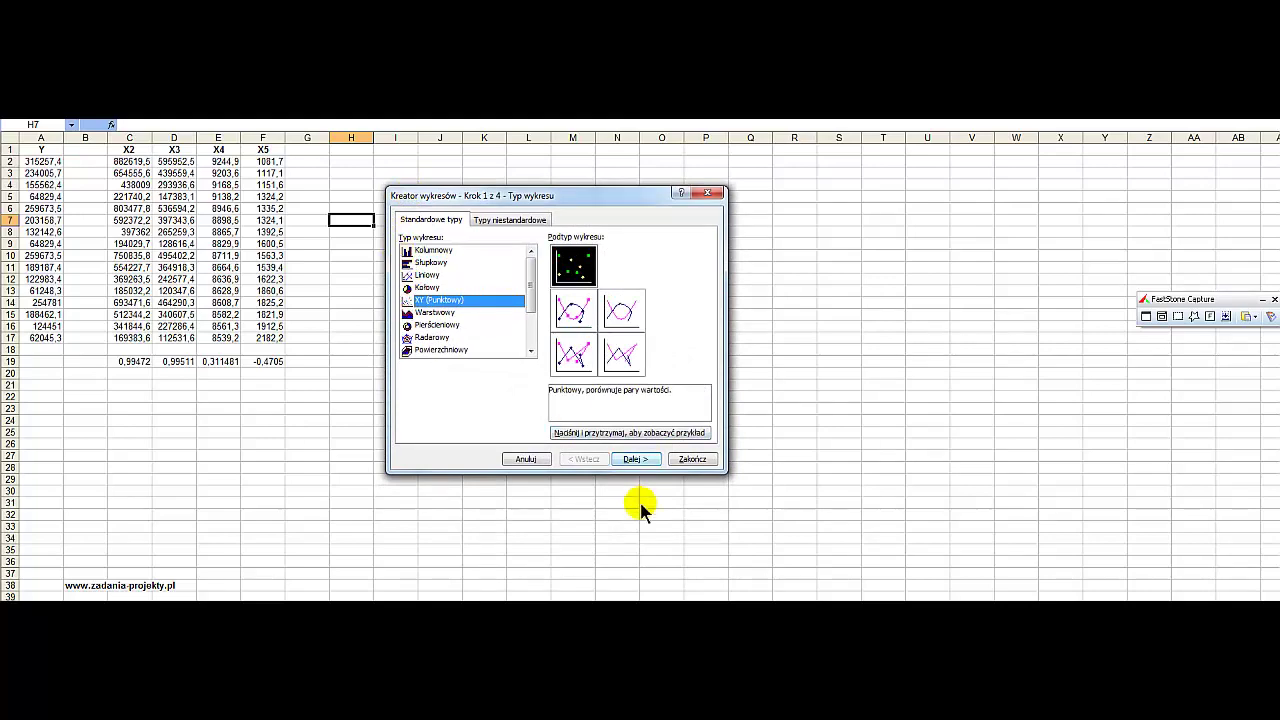
pyautogui.click(653, 464)
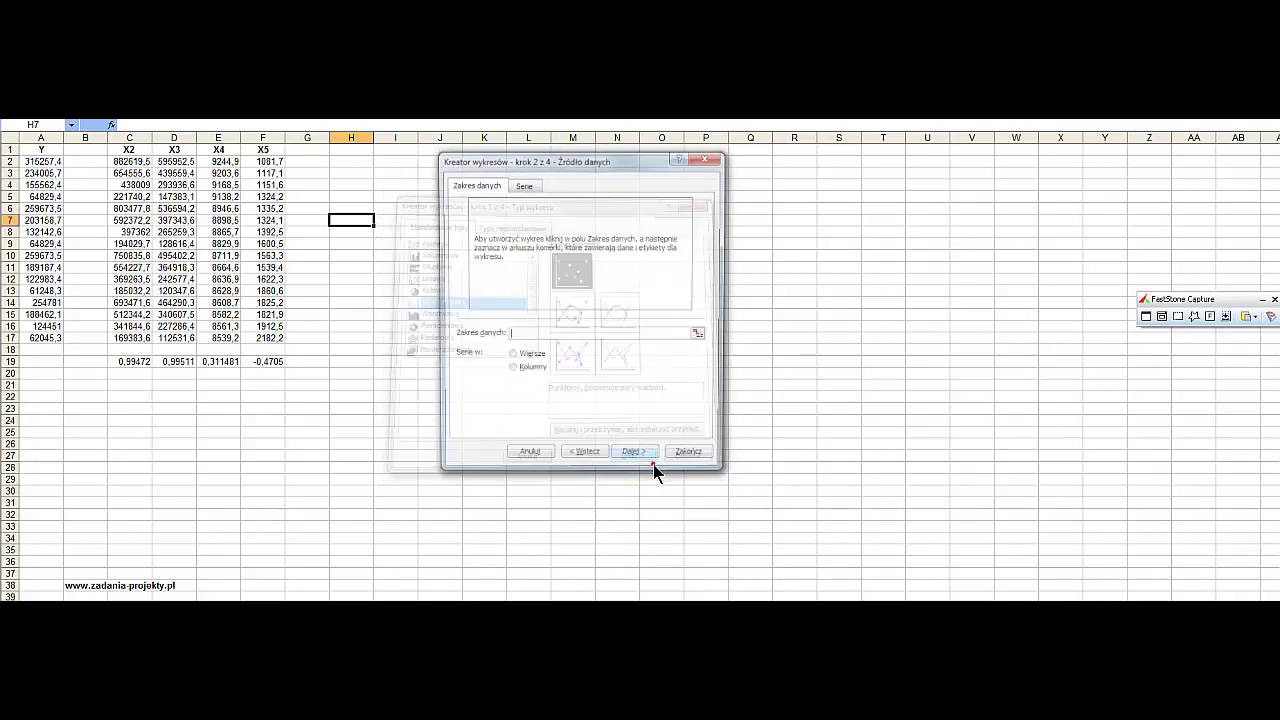
# Set the chart's data range to =Arkusz1!$A$1:$E$17, covering the columns from Y to X4.
pyautogui.click(698, 334)
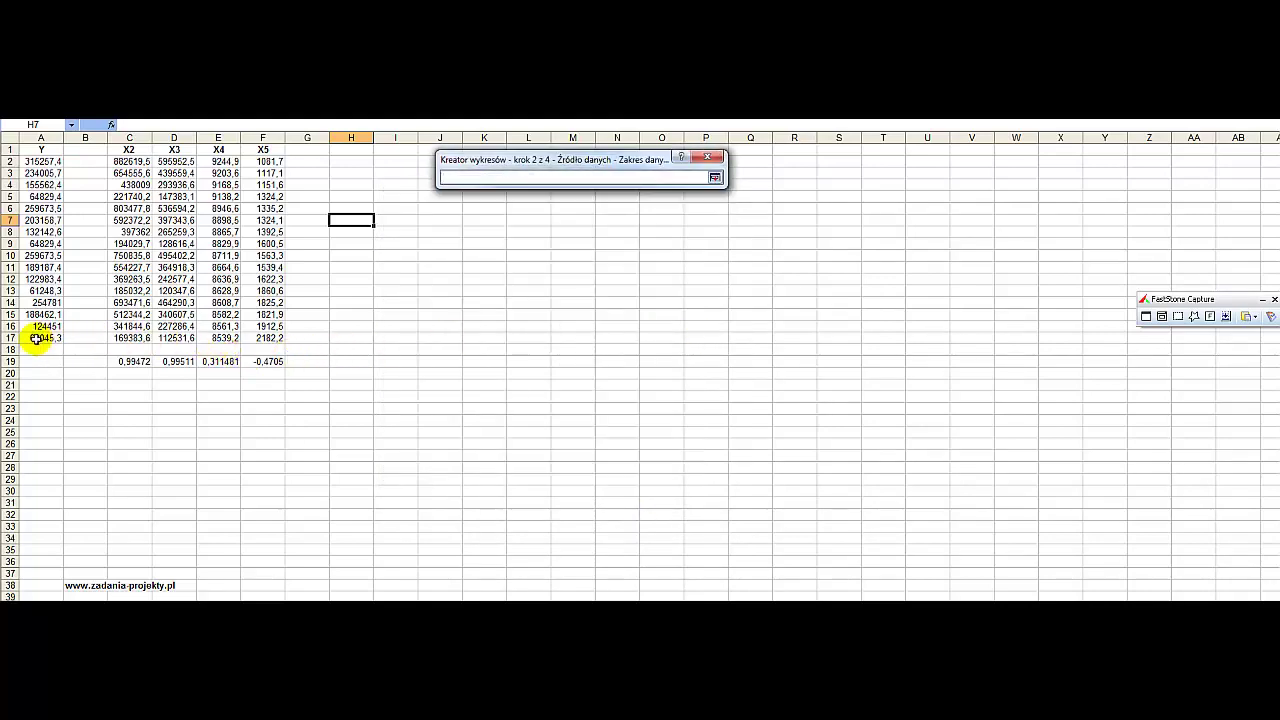
pyautogui.moveTo(46, 338); pyautogui.dragTo(129, 148)
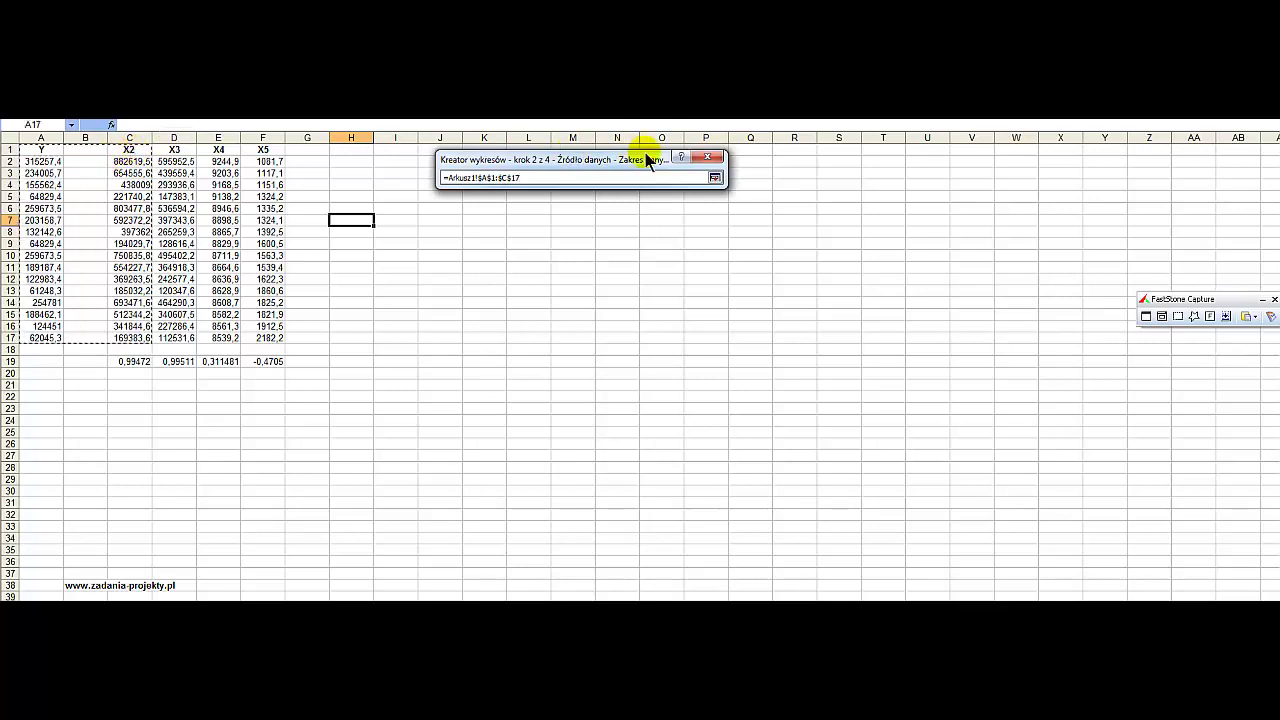
pyautogui.click(711, 177)
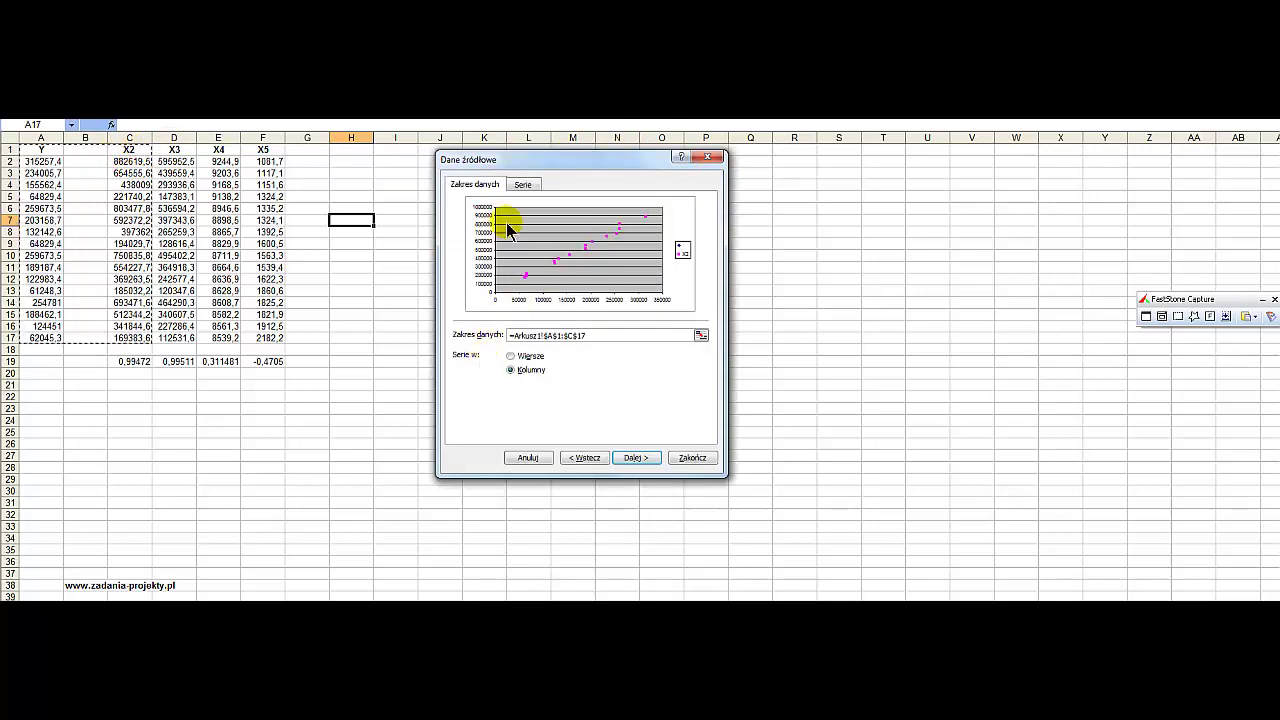
pyautogui.keyDown('shift'); pyautogui.click(220, 338); pyautogui.keyUp('shift')
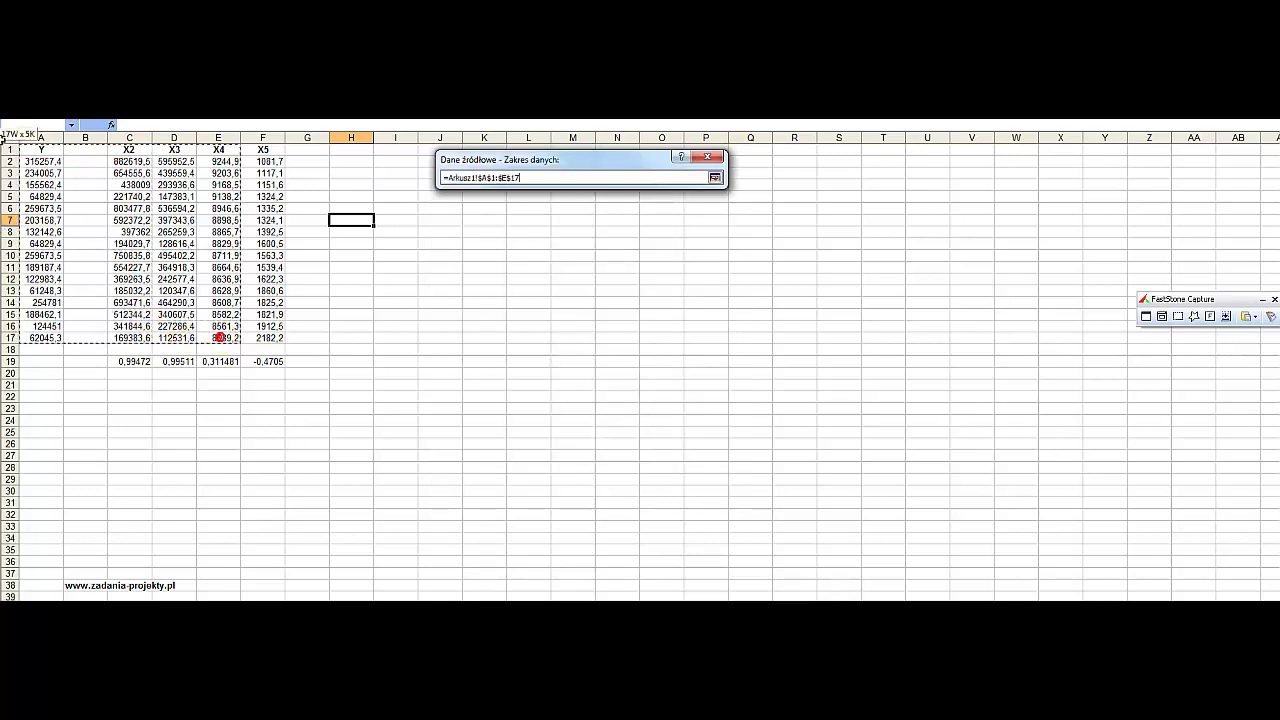
# Remove the empty, X2 and X3 series from the chart's source data, keeping only X4.
pyautogui.click(519, 185)
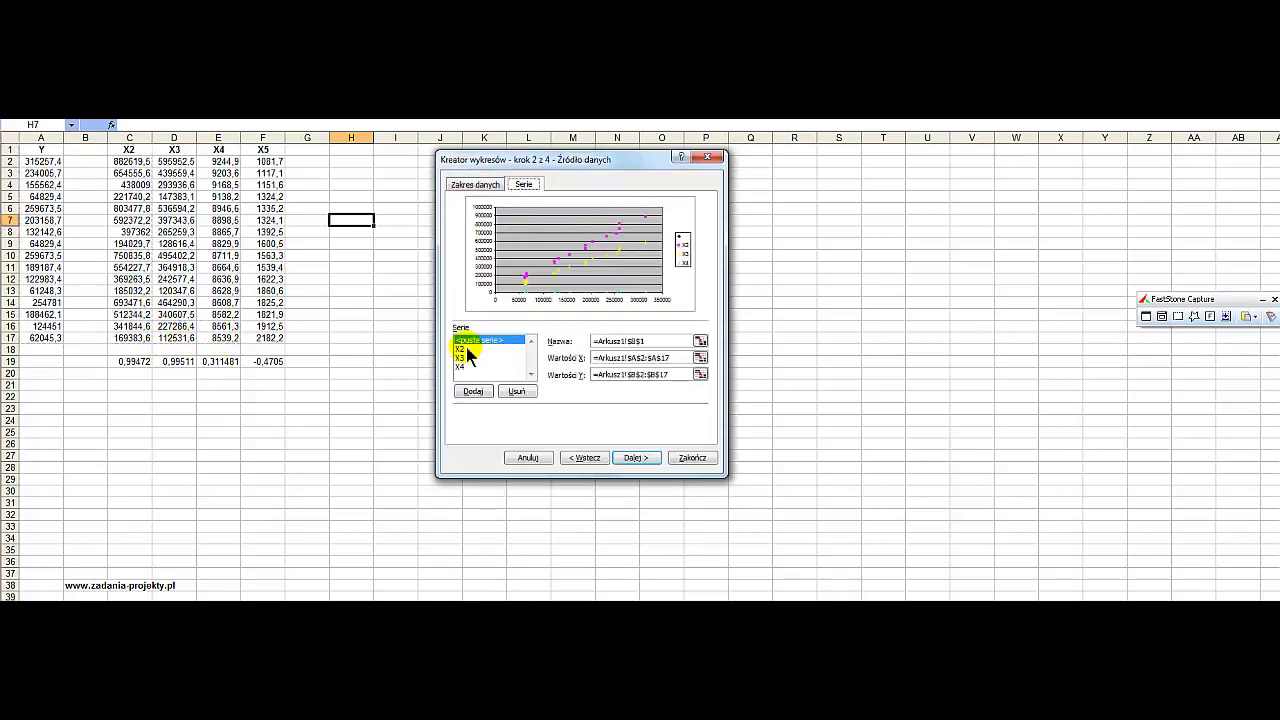
pyautogui.click(514, 391)
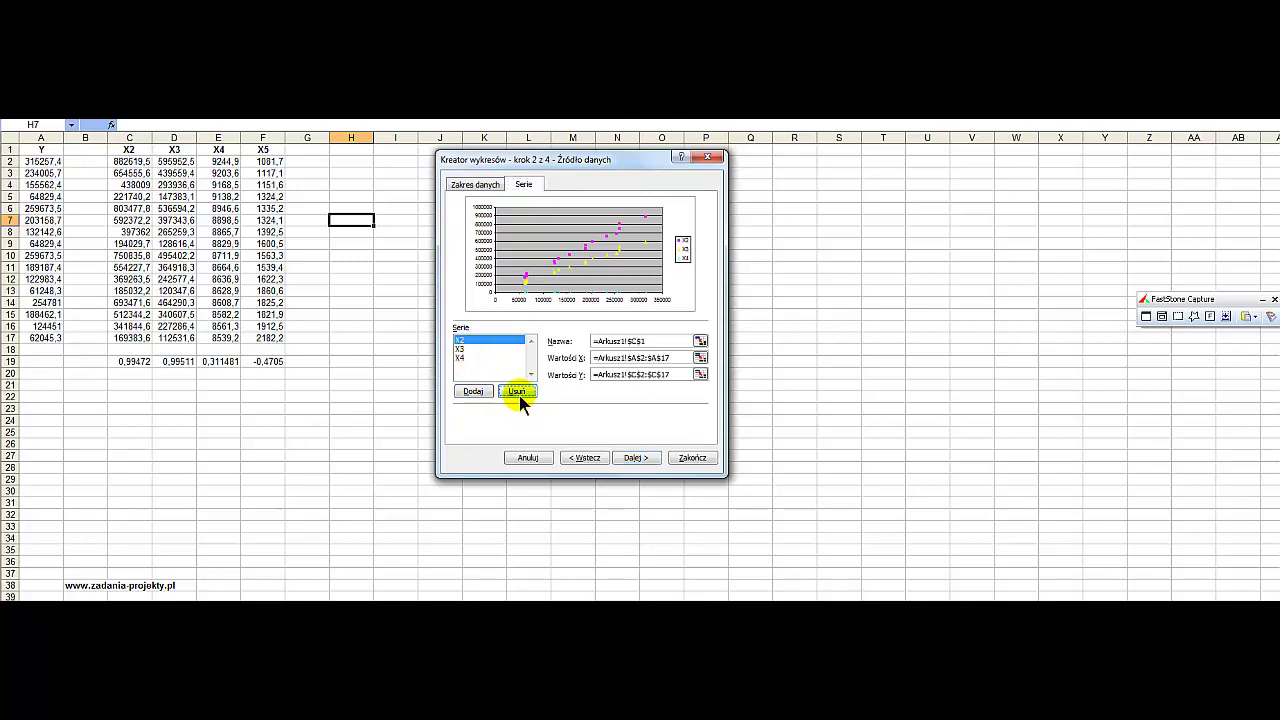
pyautogui.click(518, 392)
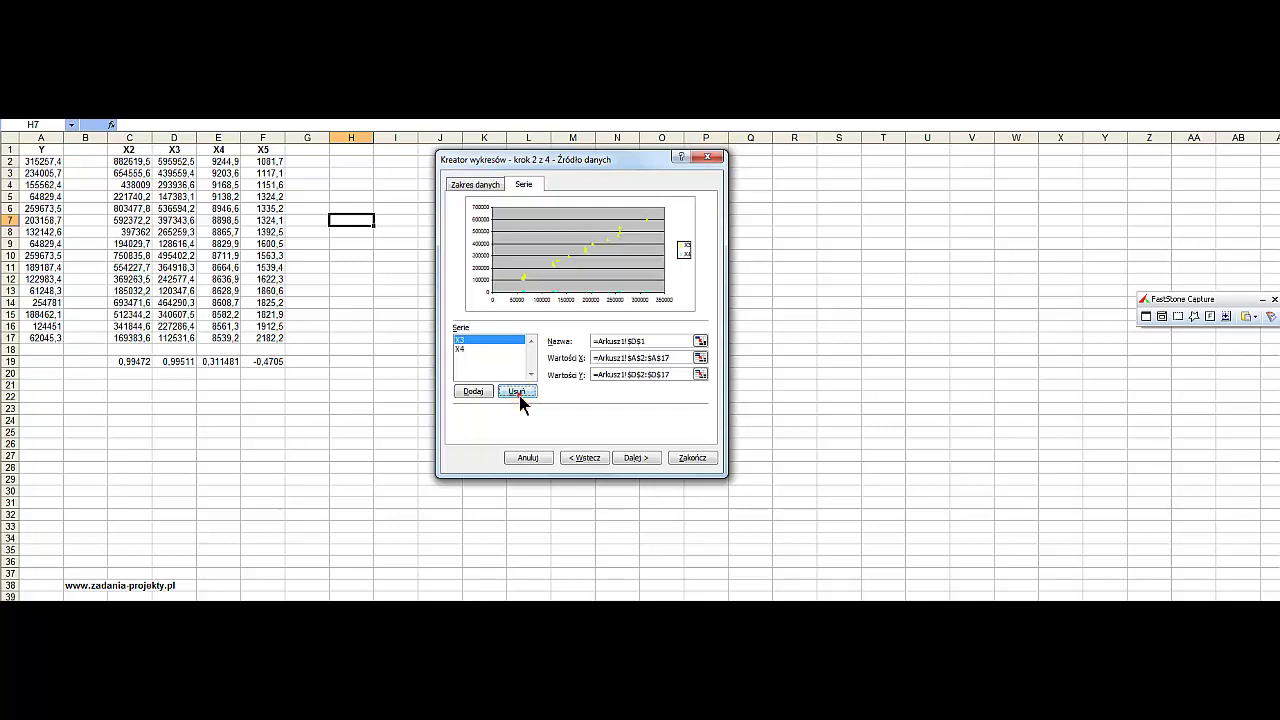
pyautogui.click(518, 391)
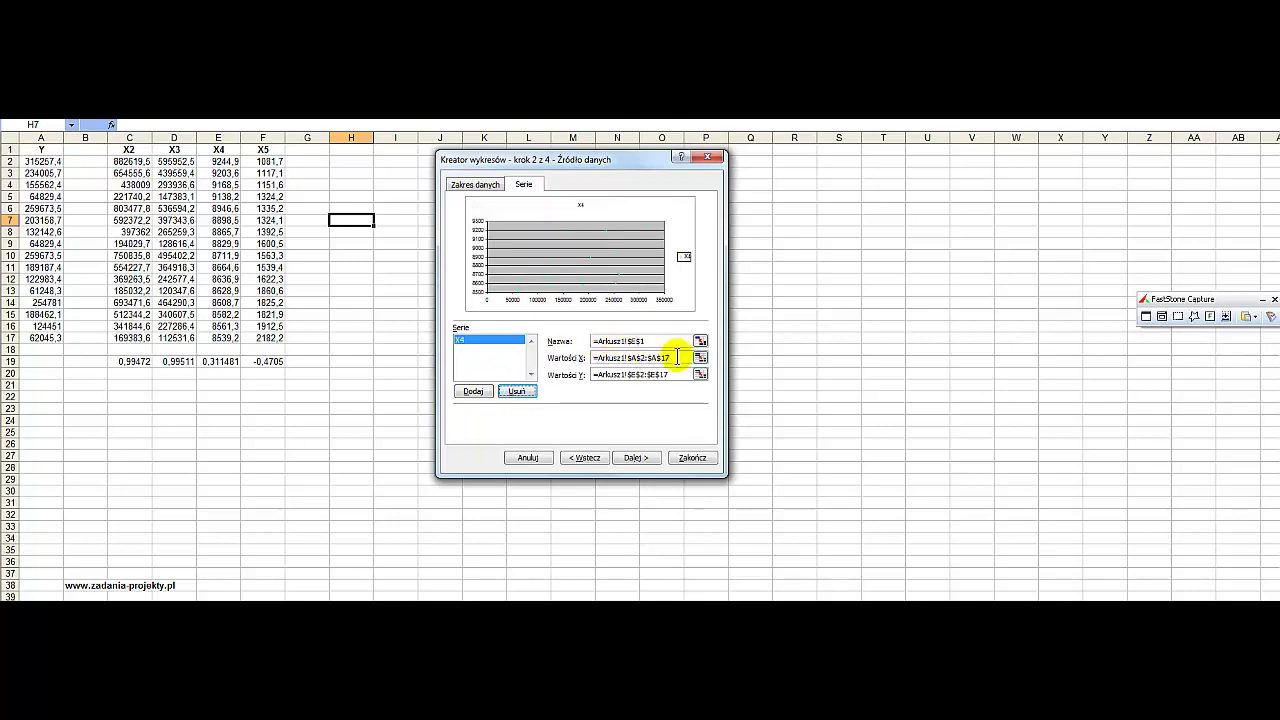
# Set the remaining series' X values to =Arkusz1!$D$2:$D$17 and its Y values to =Arkusz1!$A$2:$A$17.
pyautogui.moveTo(677, 357); pyautogui.dragTo(592, 358)
pyautogui.press('Delete')
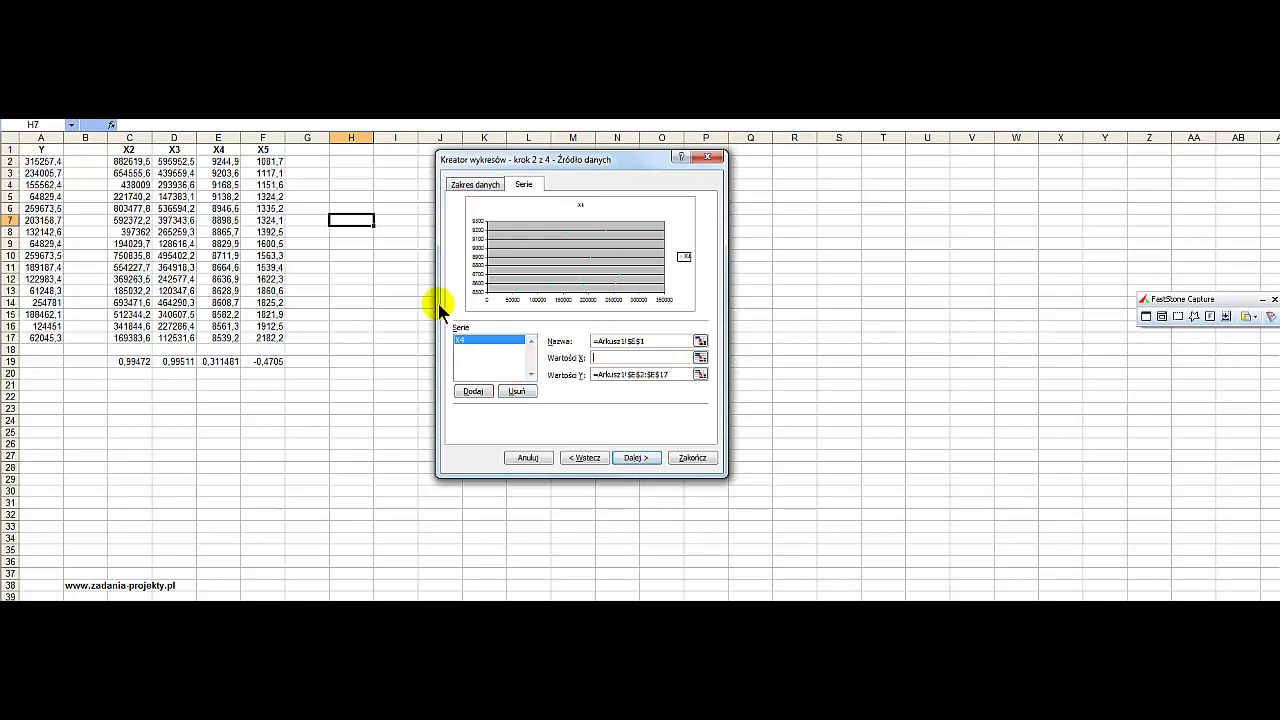
pyautogui.moveTo(176, 162); pyautogui.dragTo(175, 340)
pyautogui.moveTo(668, 374); pyautogui.dragTo(603, 375)
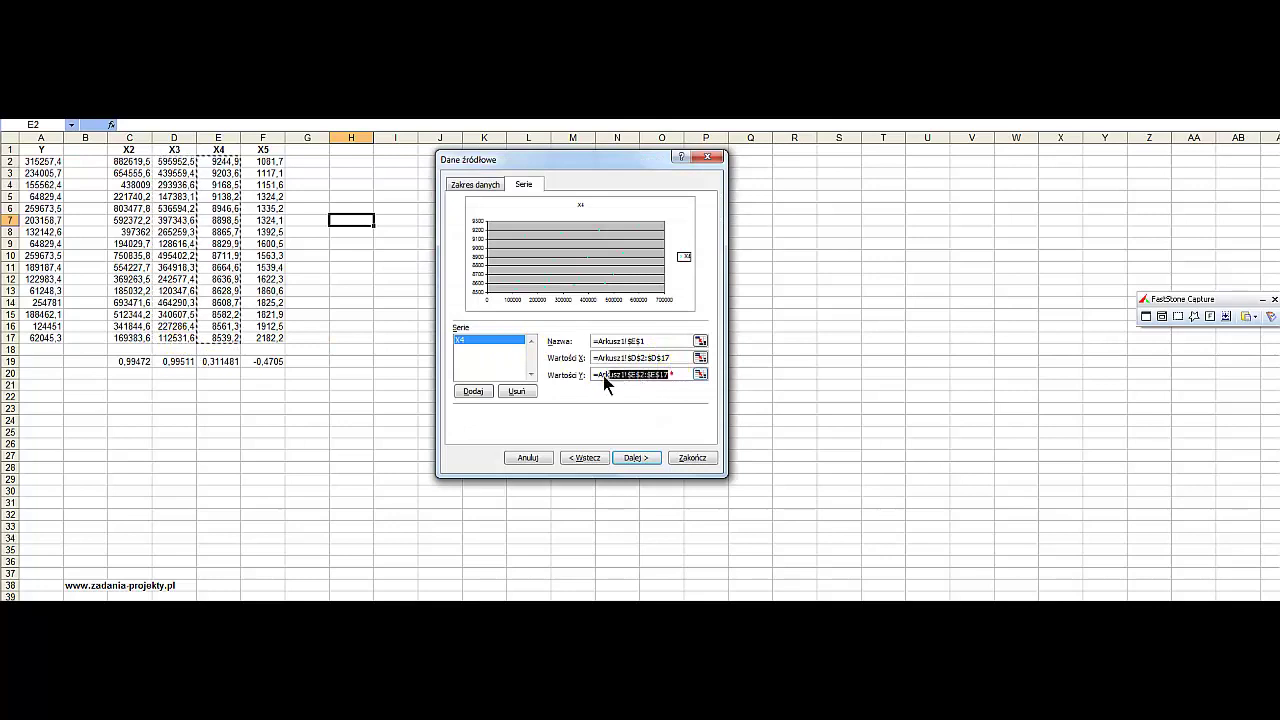
pyautogui.moveTo(38, 161); pyautogui.dragTo(40, 338)
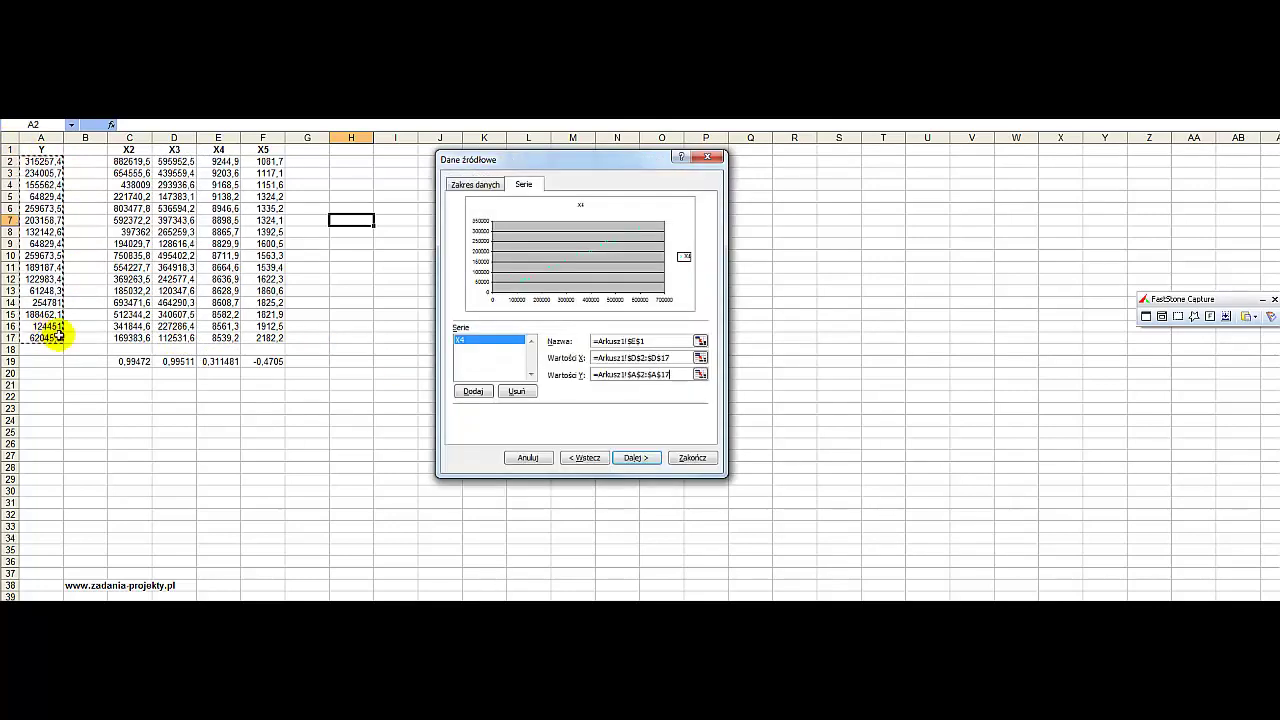
# Accept the default chart options and finish the scatter chart, embedding it in the current sheet.
pyautogui.click(638, 459)
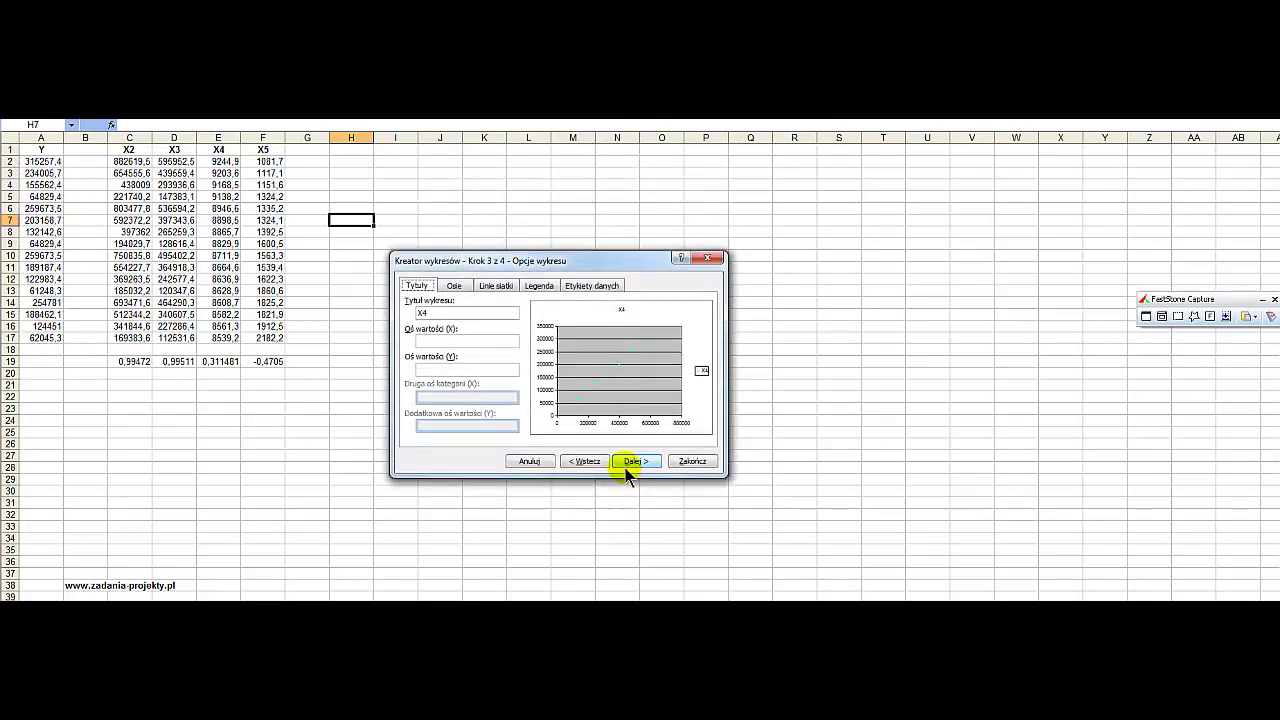
pyautogui.click(636, 461)
pyautogui.click(690, 461)
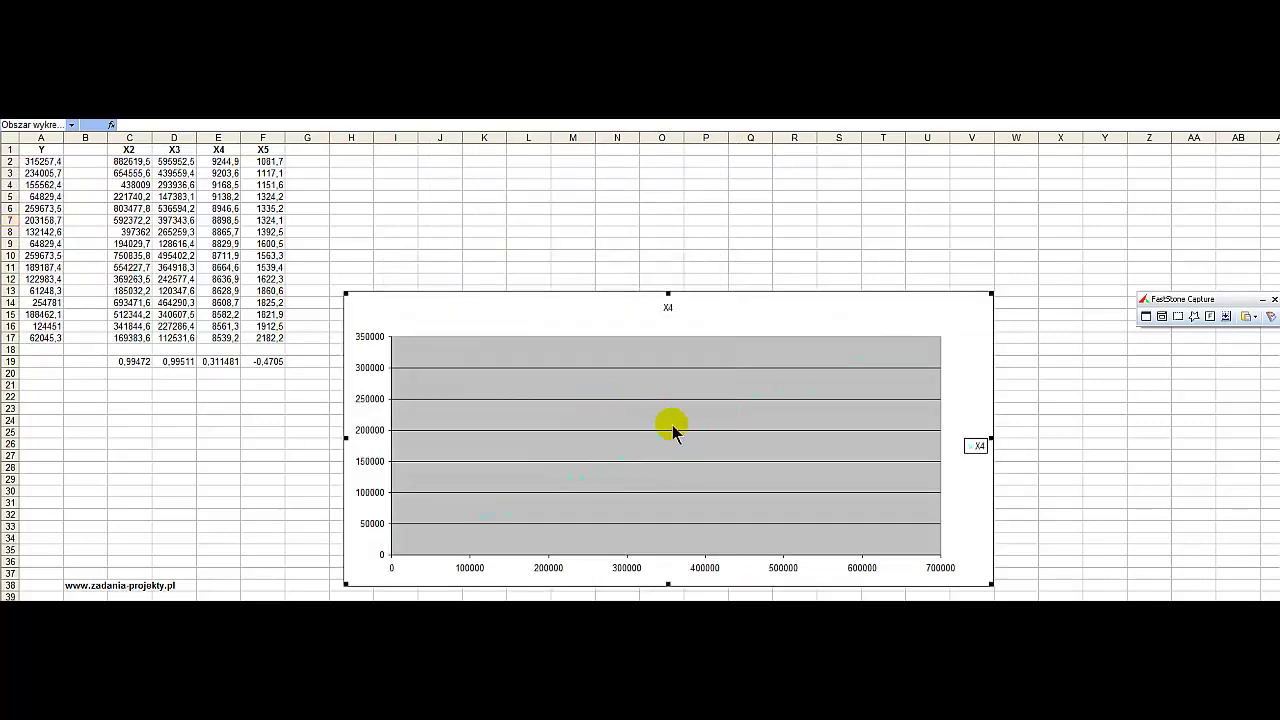
# Open the formatting of the chart's data series and give its line a custom dark red colour.
pyautogui.doubleClick(682, 442)
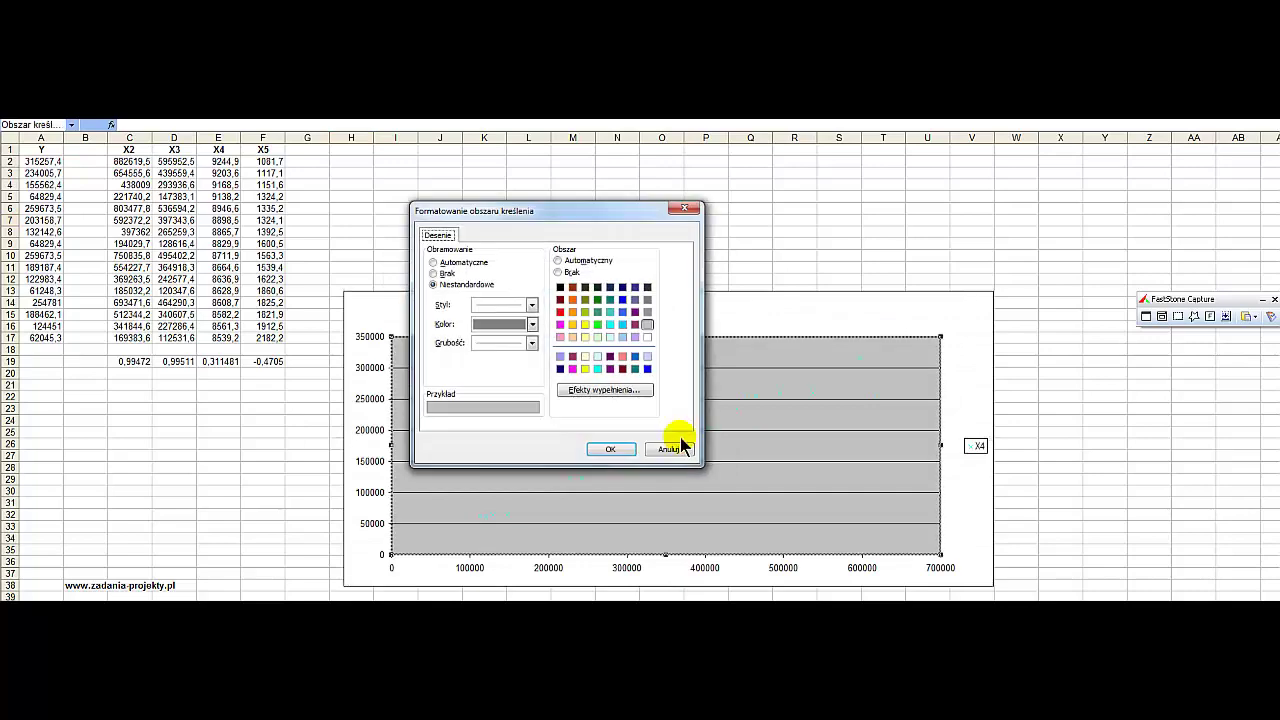
pyautogui.click(670, 449)
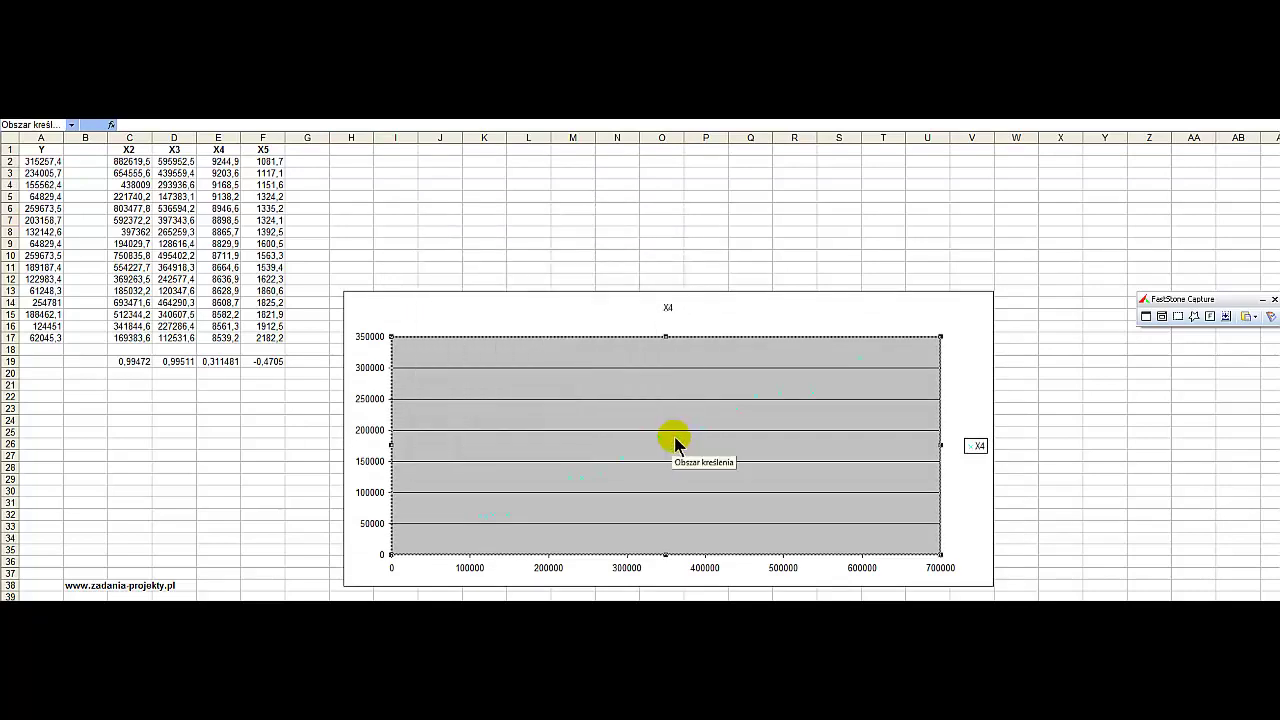
pyautogui.doubleClick(677, 443)
pyautogui.click(460, 347)
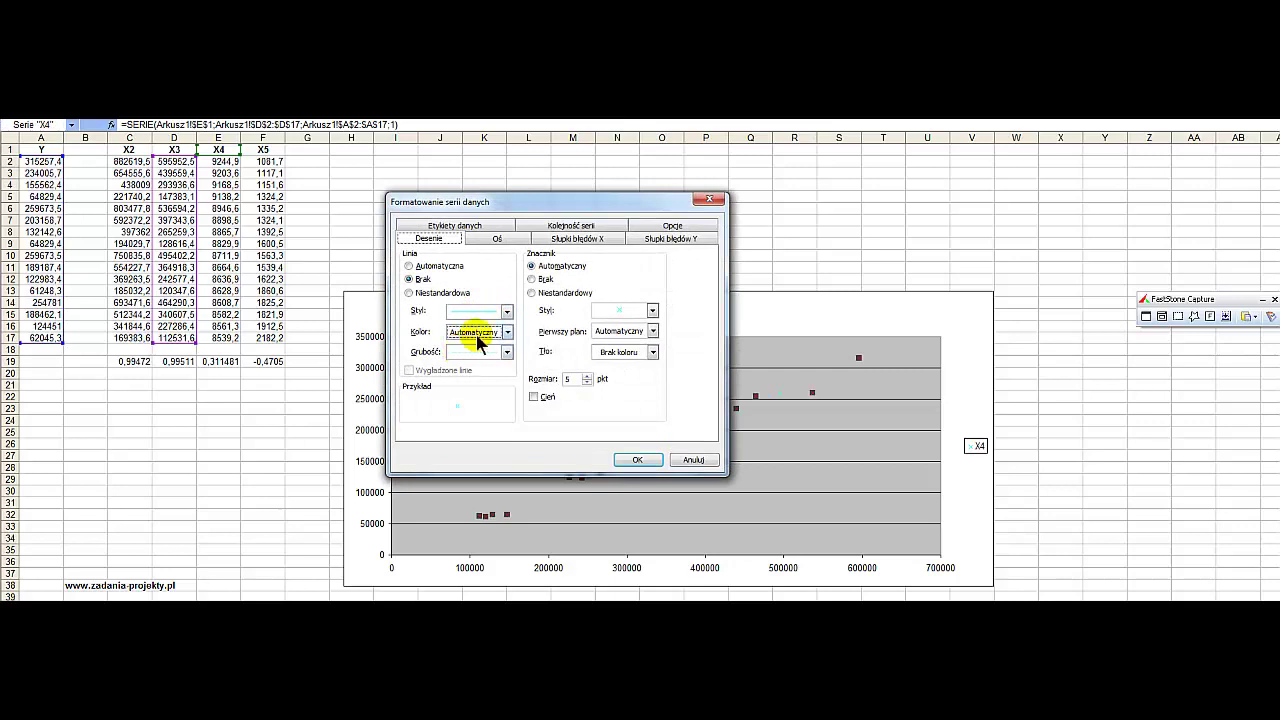
pyautogui.click(472, 332)
pyautogui.click(458, 383)
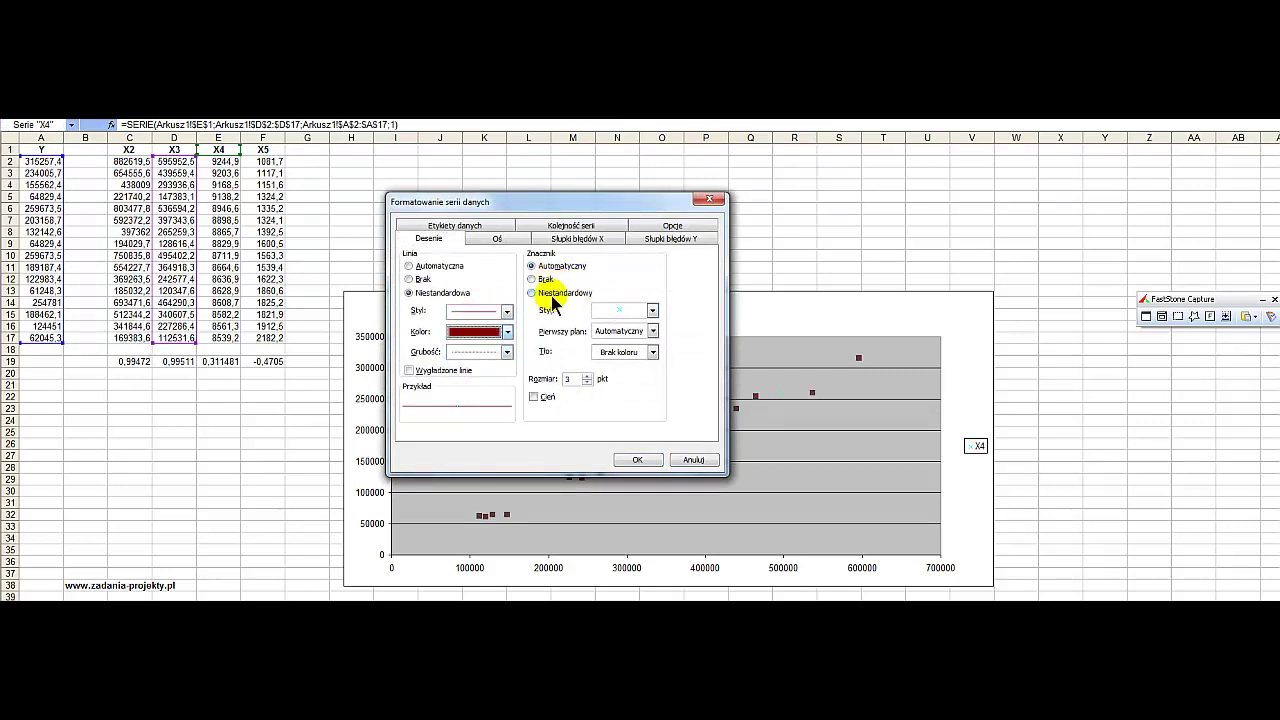
# Give the series a custom circular marker and make its line thicker and smoothed.
pyautogui.click(652, 310)
pyautogui.click(620, 420)
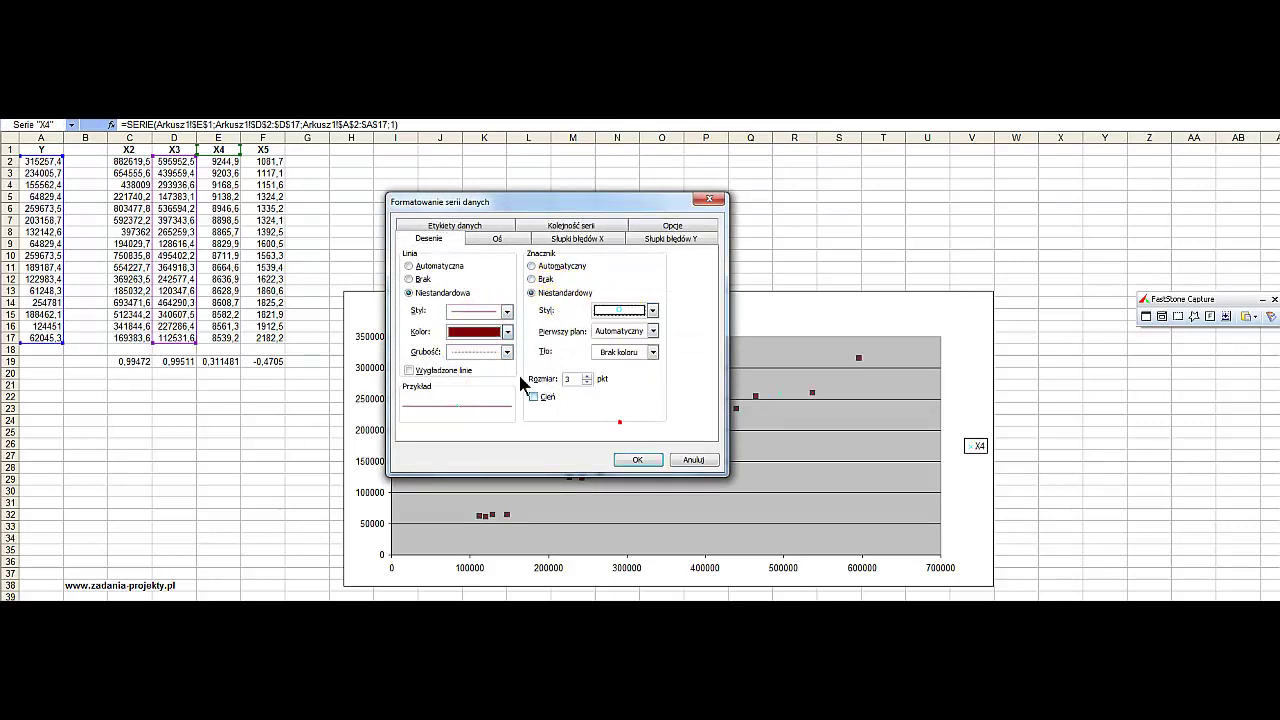
pyautogui.click(486, 352)
pyautogui.click(456, 410)
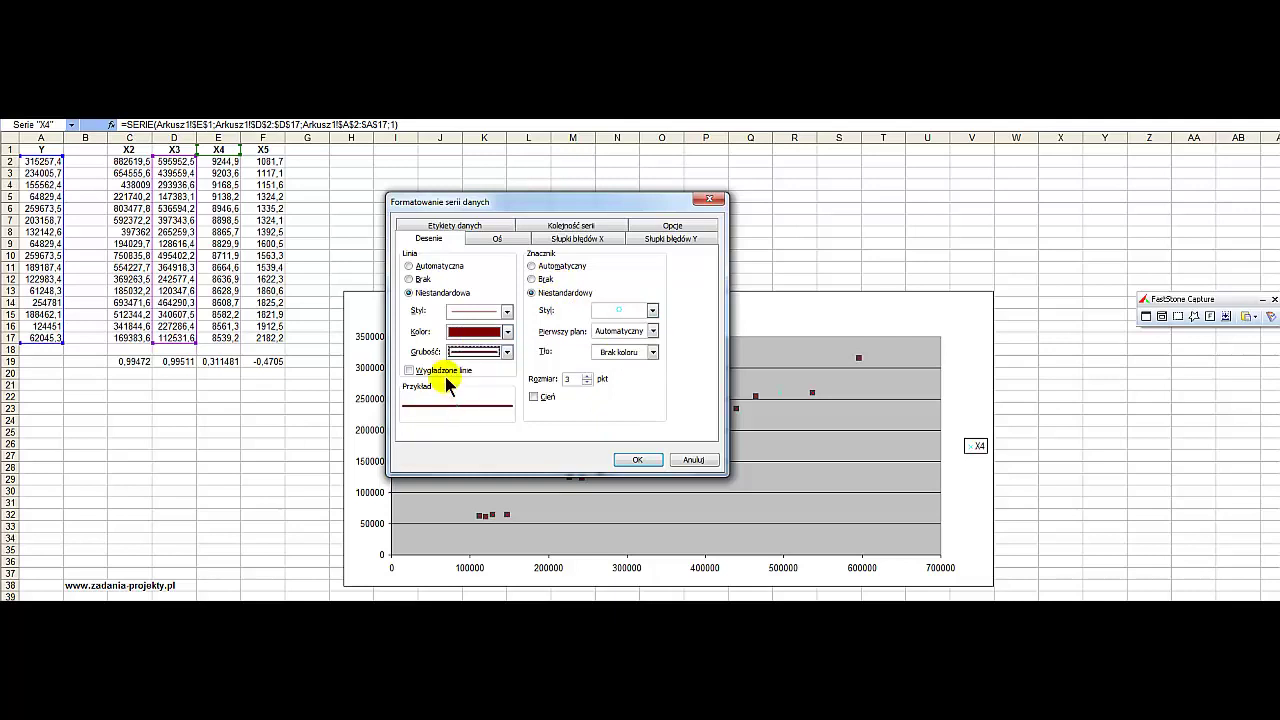
pyautogui.click(440, 370)
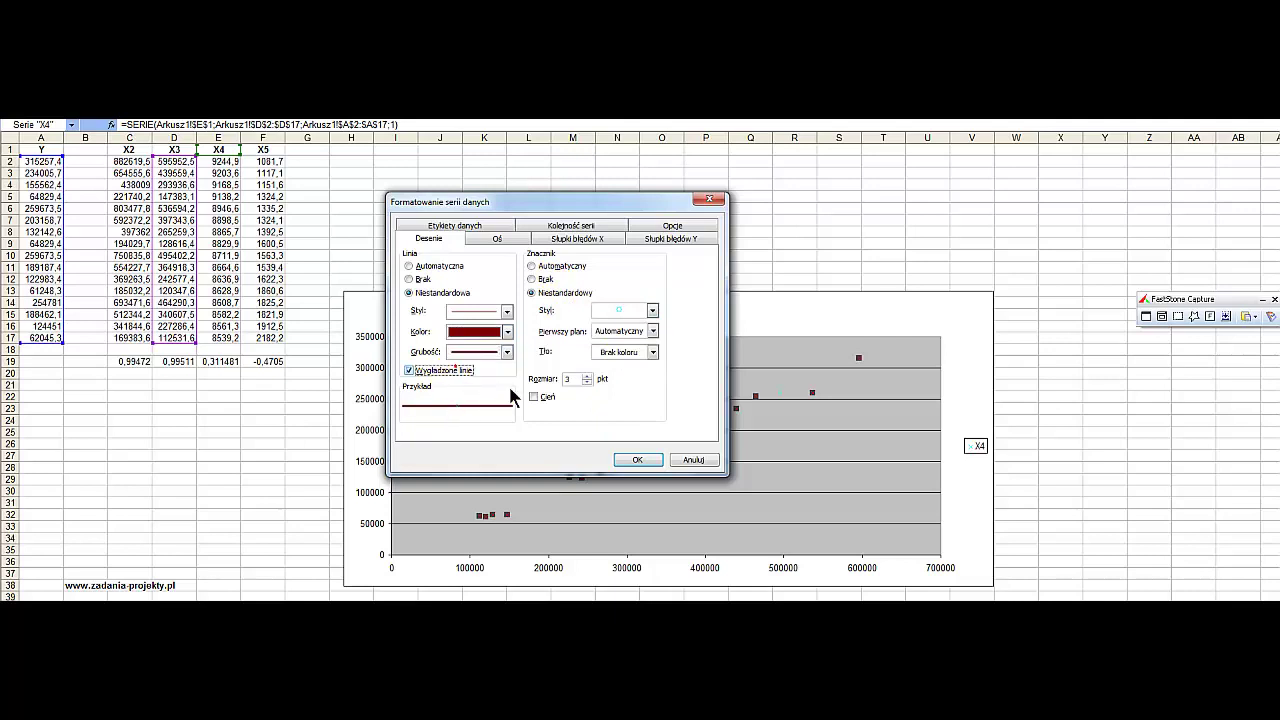
# Format the series' markers as custom circles with a dark red foreground and an orange background, and apply the formatting.
pyautogui.click(574, 272)
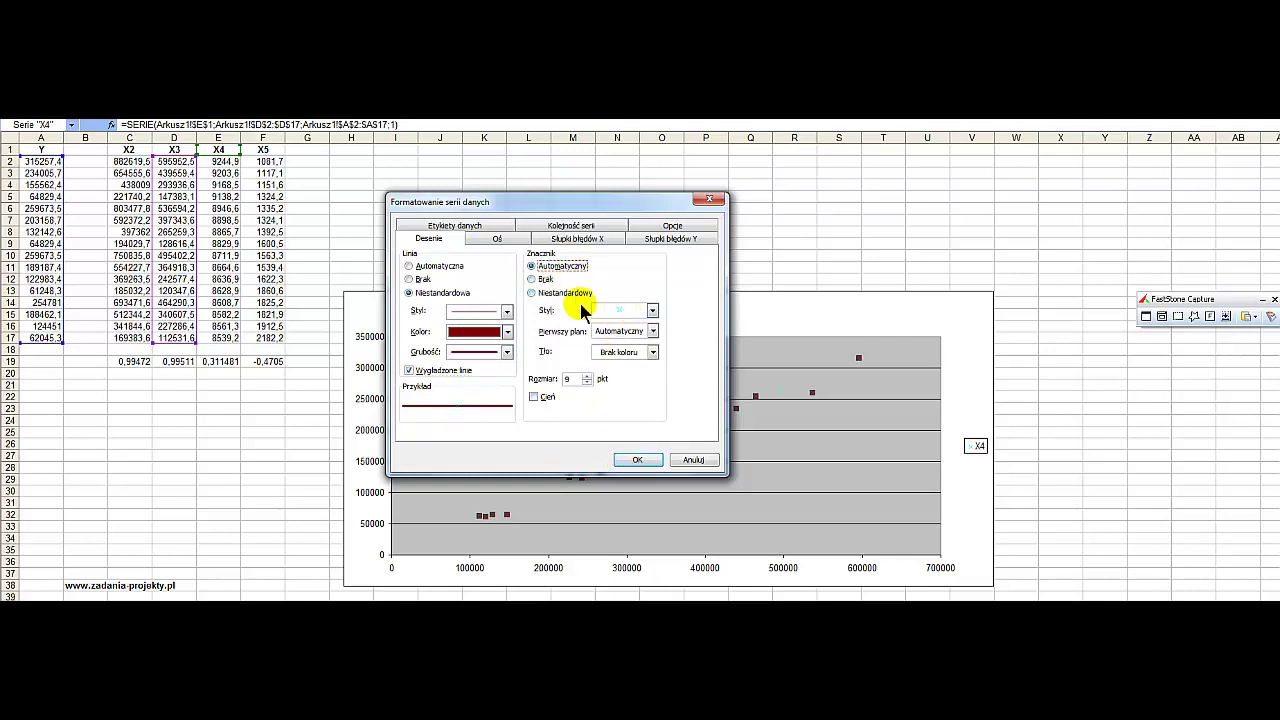
pyautogui.click(532, 292)
pyautogui.click(652, 310)
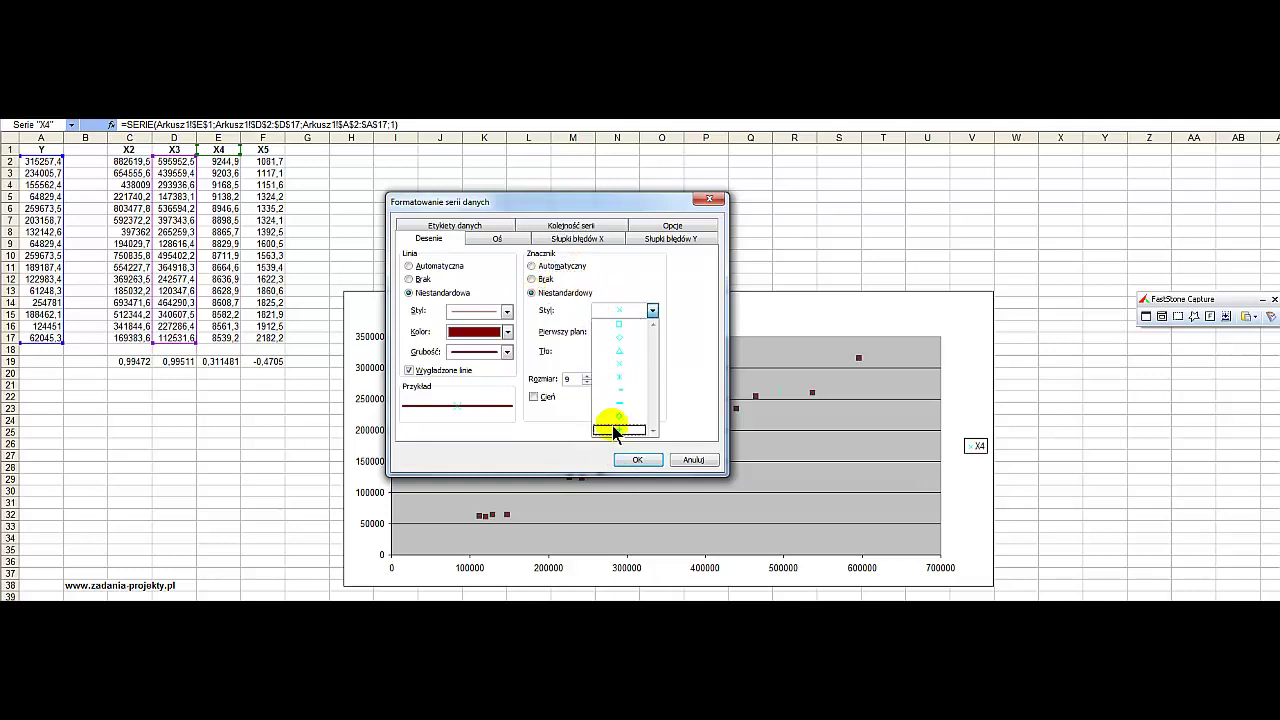
pyautogui.click(615, 420)
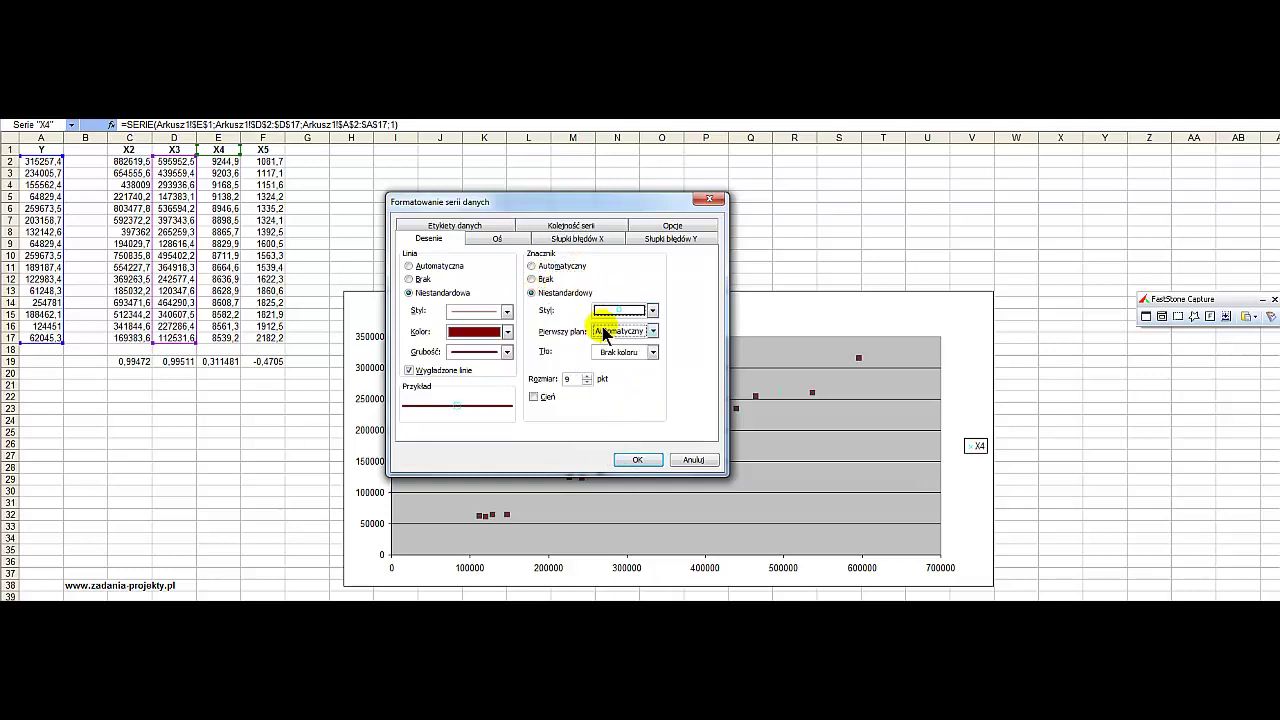
pyautogui.click(652, 331)
pyautogui.click(600, 381)
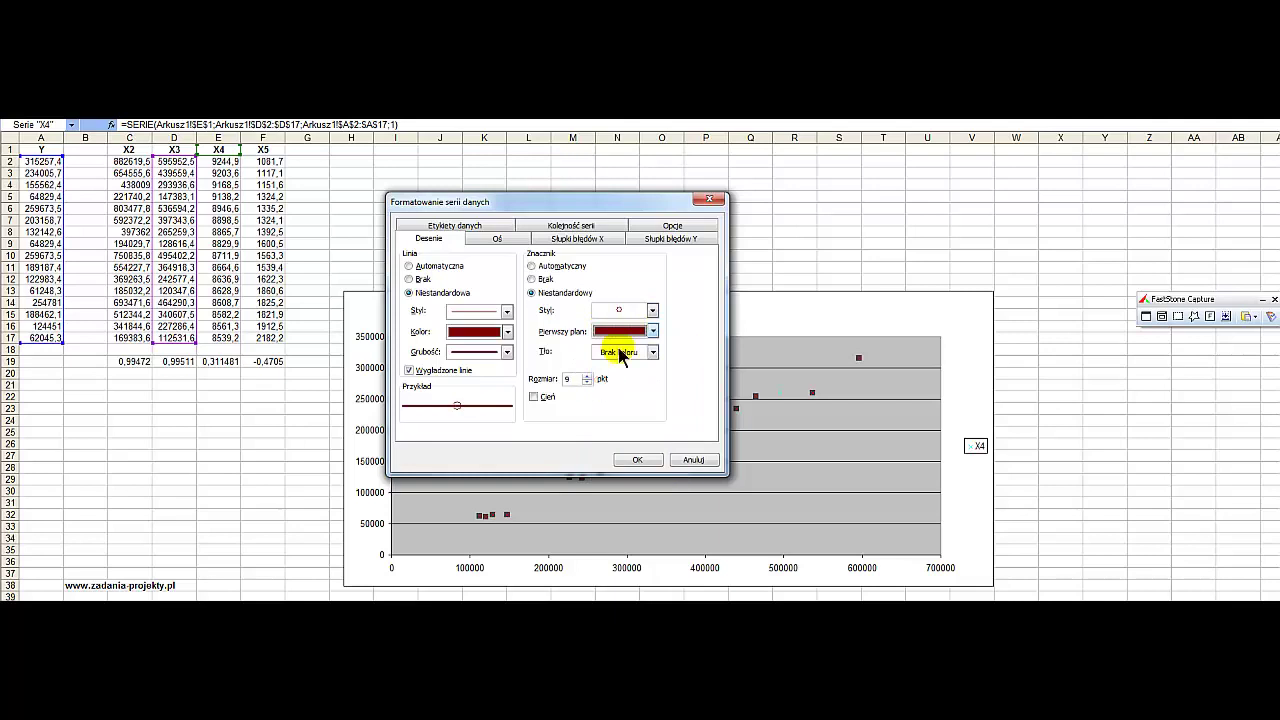
pyautogui.click(611, 355)
pyautogui.click(613, 400)
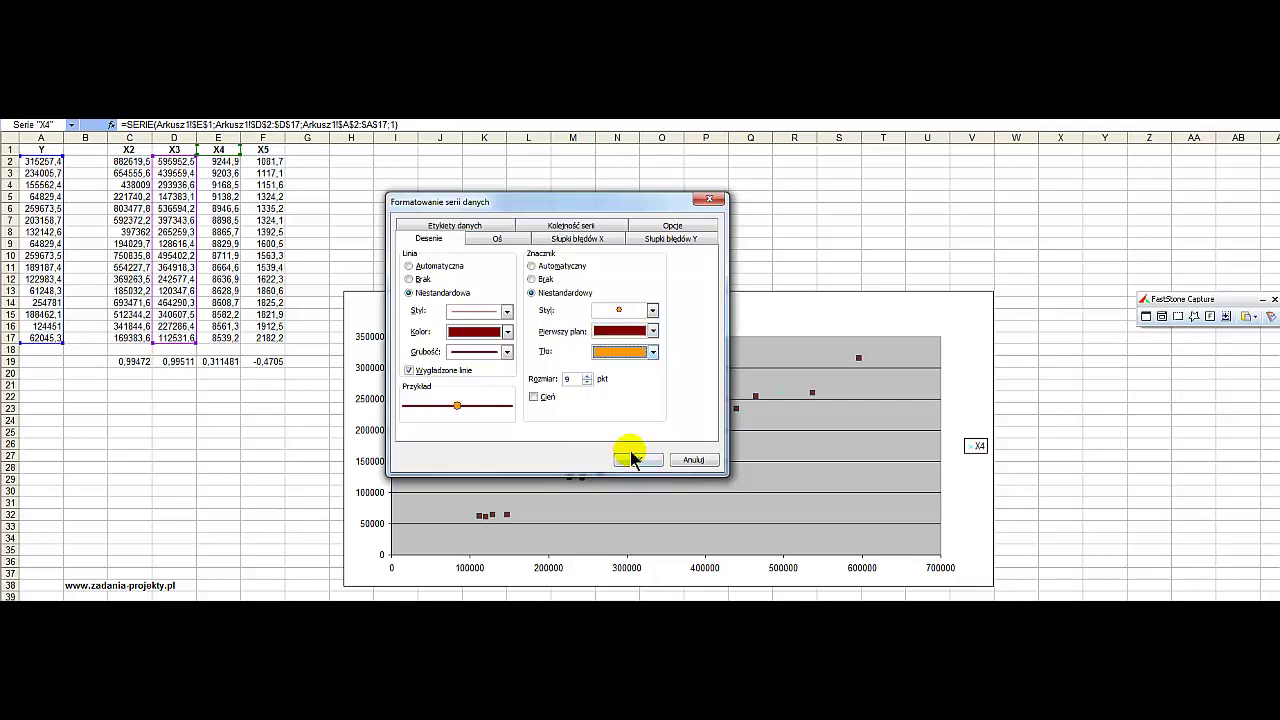
pyautogui.click(621, 462)
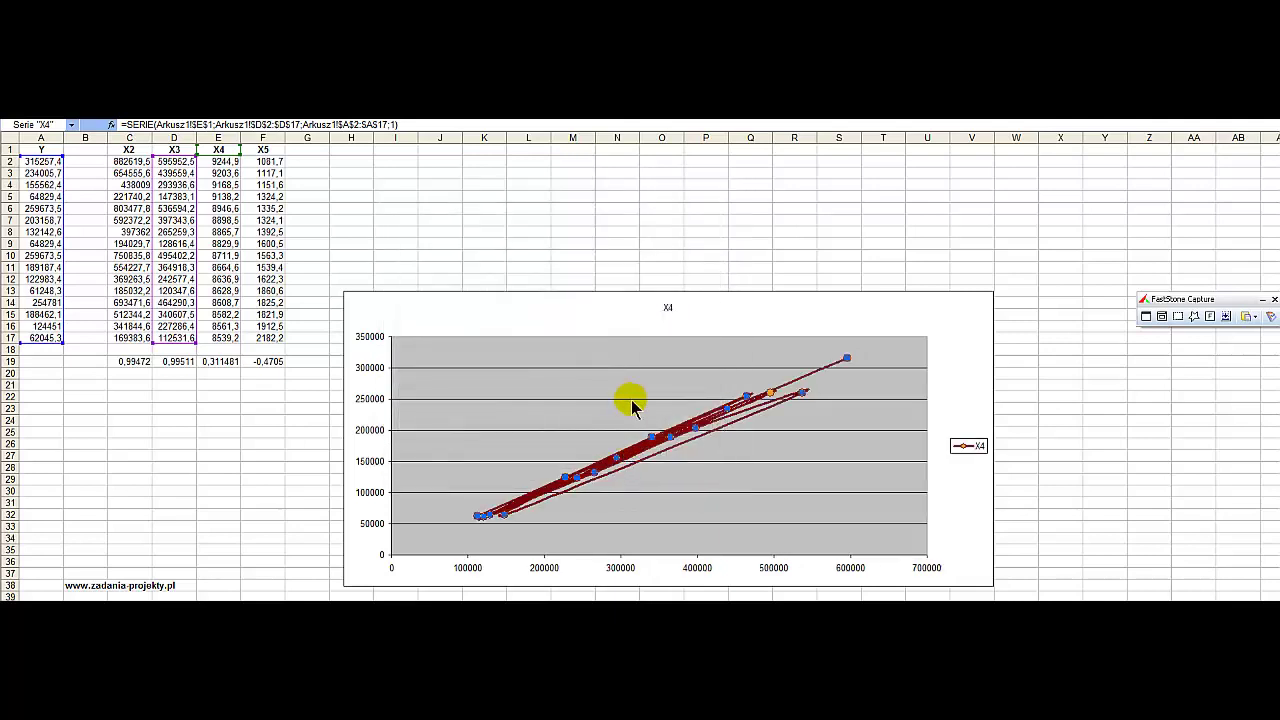
# Set the data series' line to none, keeping only the markers on the scatter chart.
pyautogui.doubleClick(623, 452)
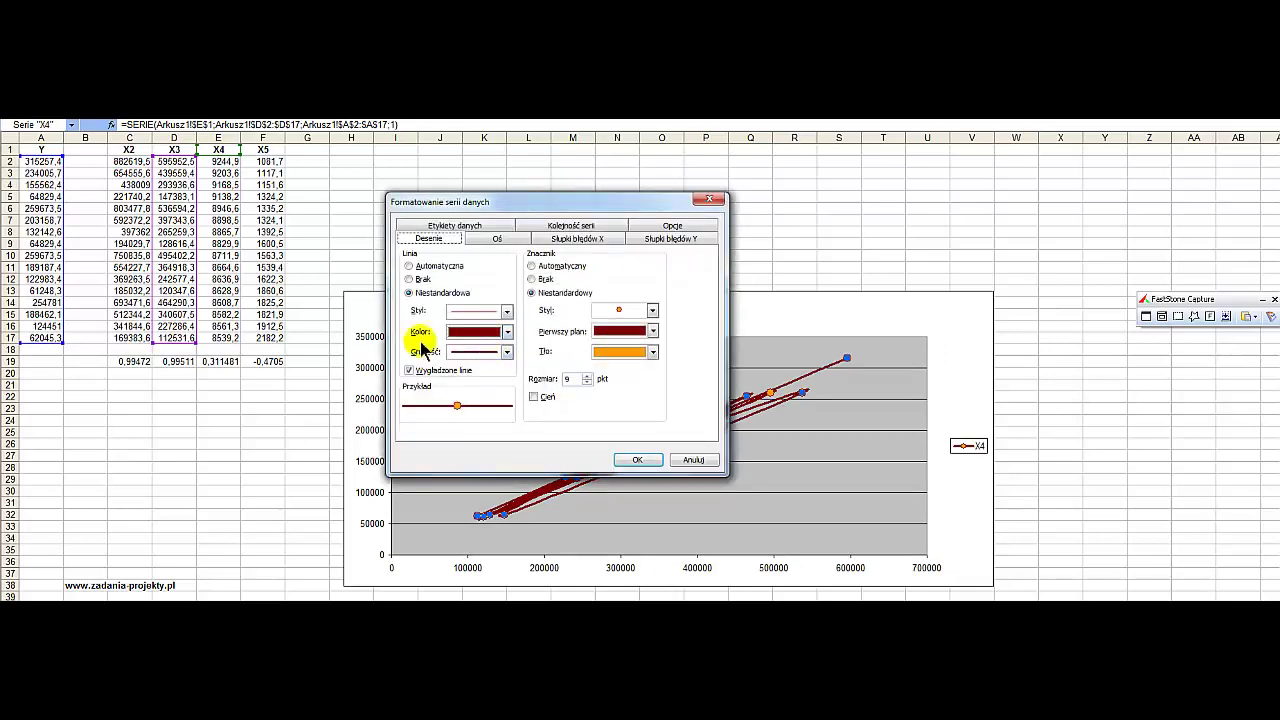
pyautogui.click(420, 279)
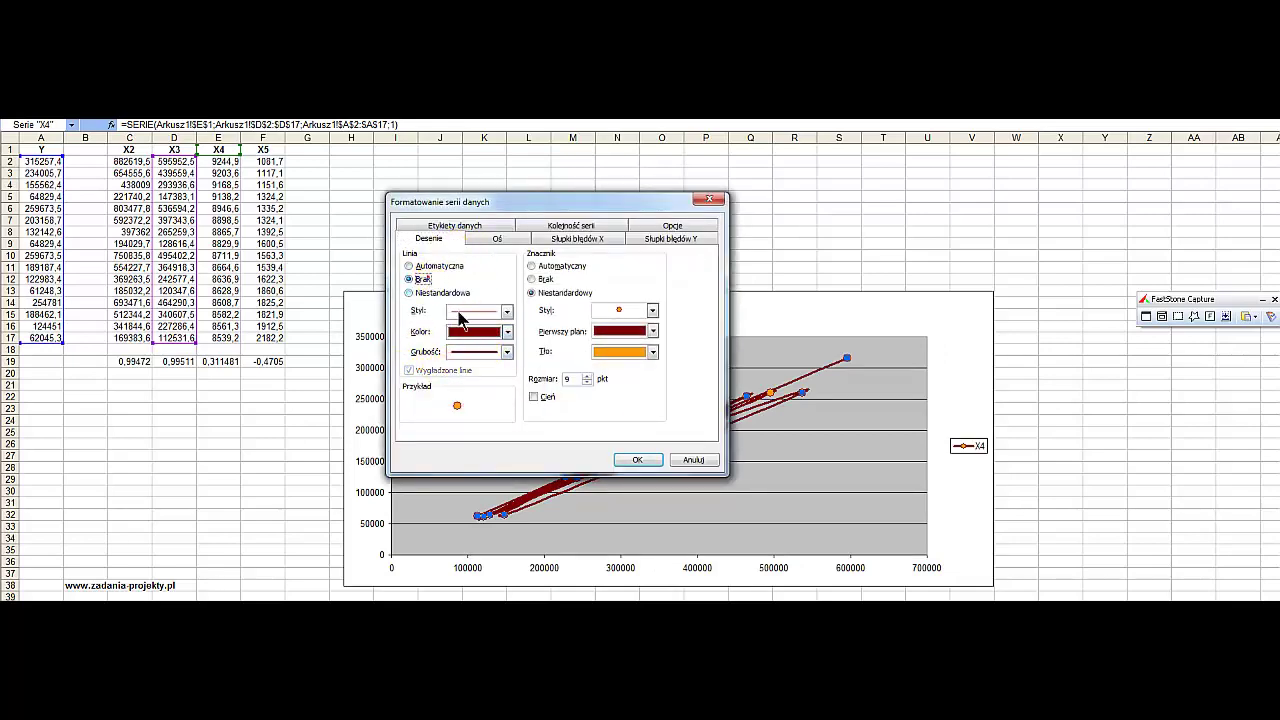
pyautogui.click(645, 461)
pyautogui.click(762, 325)
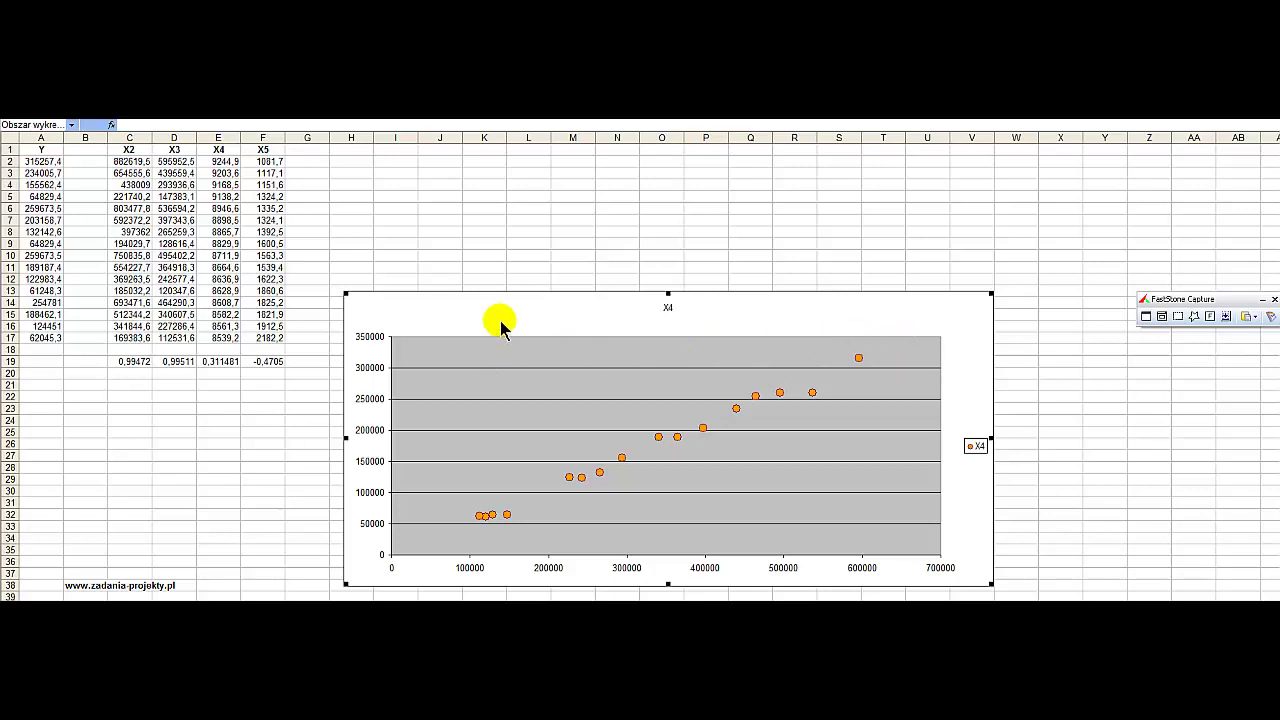
# Shift the chart series' X values range from the X3 column to the X5 data in F2:F17.
pyautogui.click(408, 420)
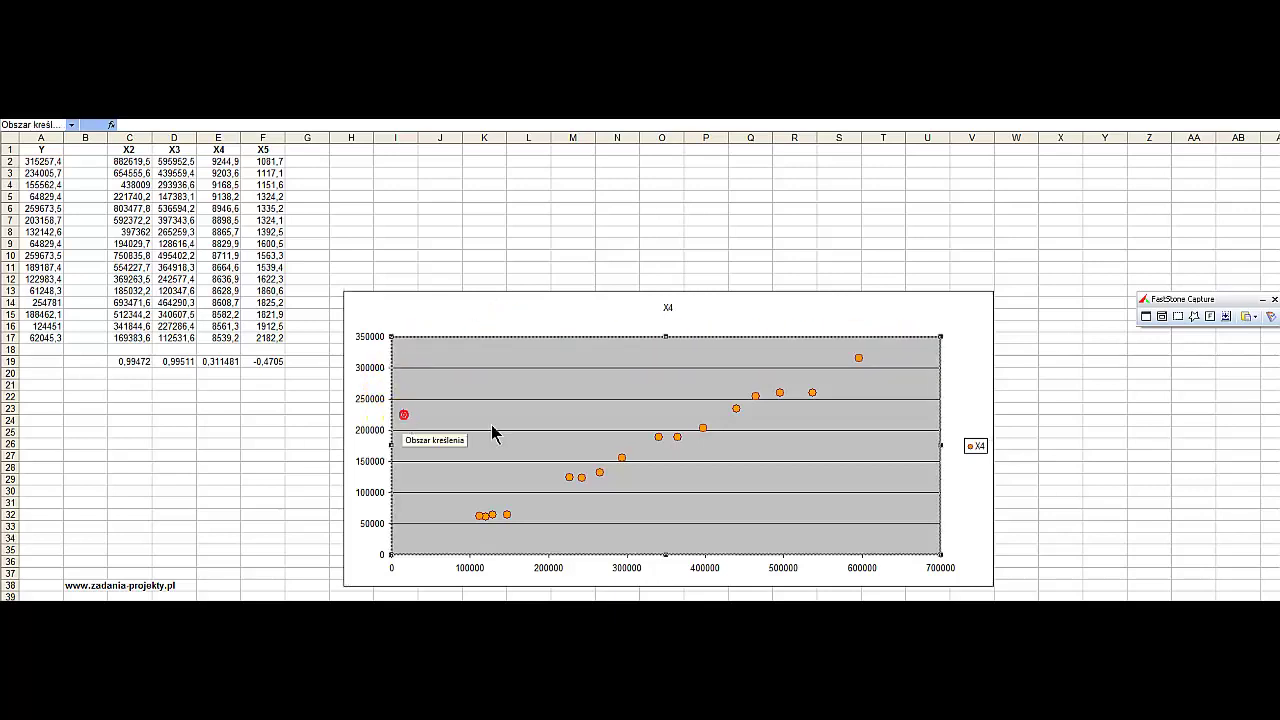
pyautogui.click(598, 478)
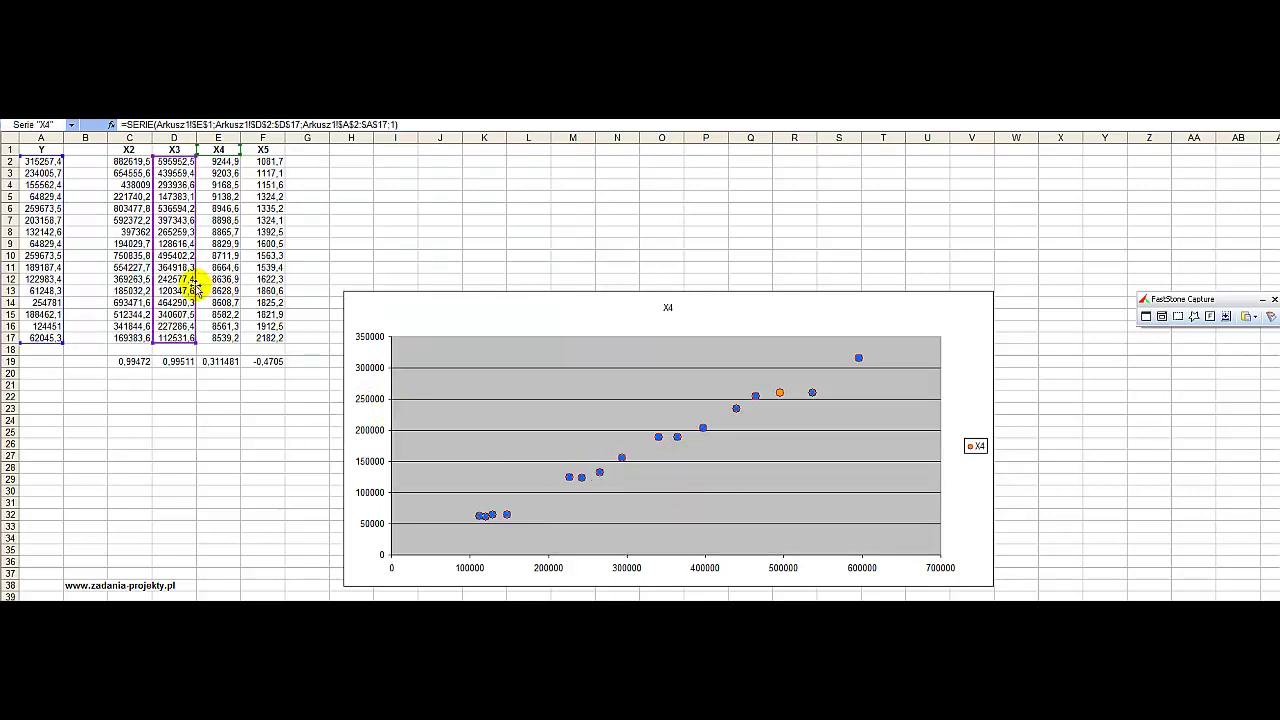
pyautogui.moveTo(226, 291); pyautogui.dragTo(254, 291)
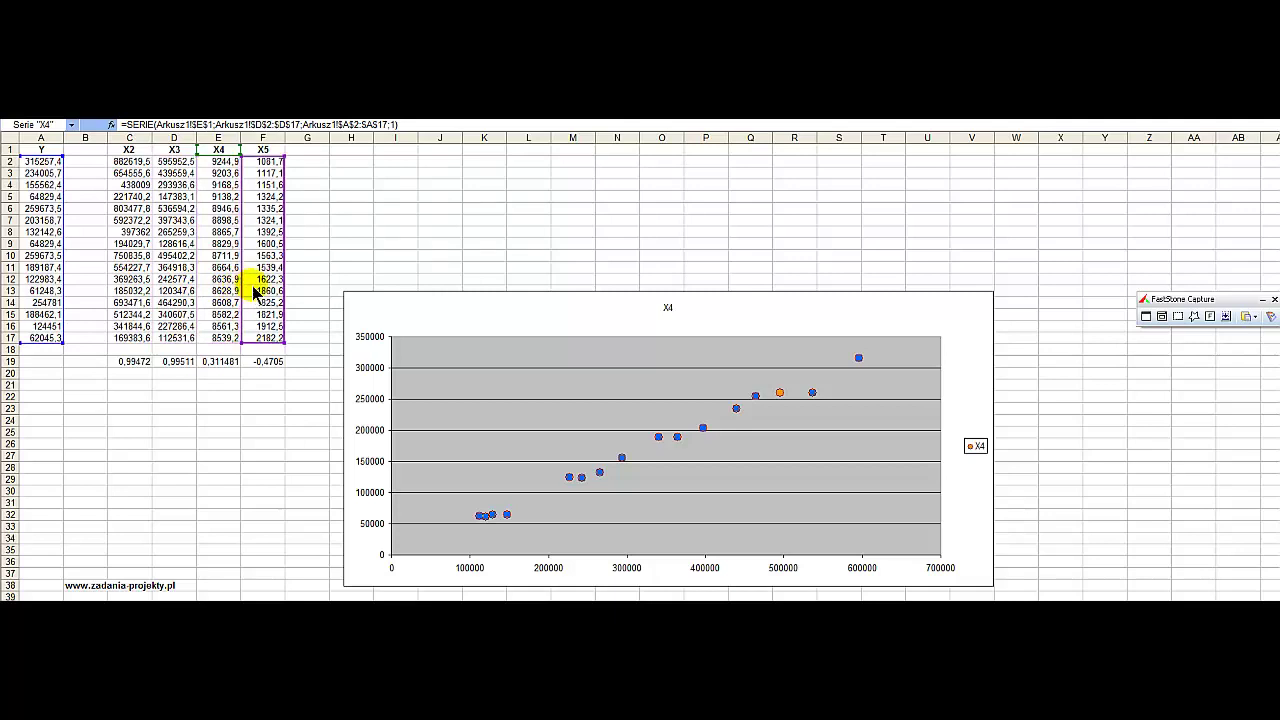
pyautogui.moveTo(254, 291); pyautogui.dragTo(252, 286)
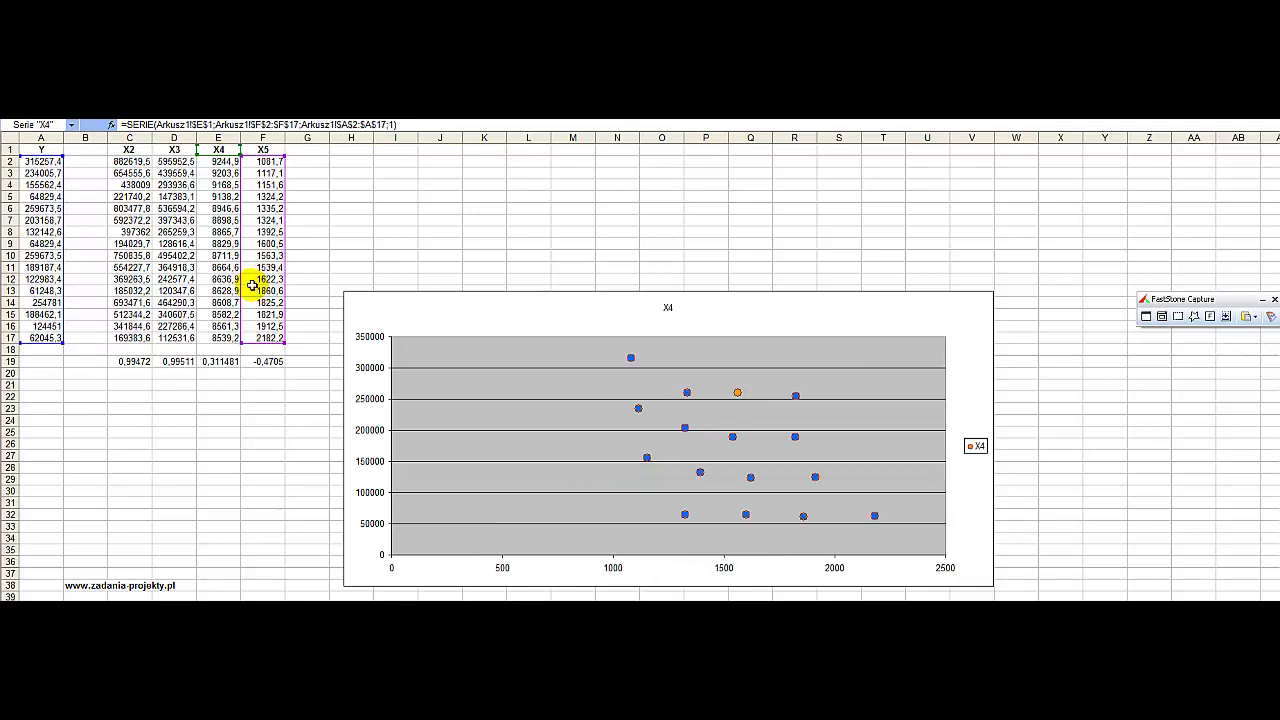
pyautogui.click(452, 322)
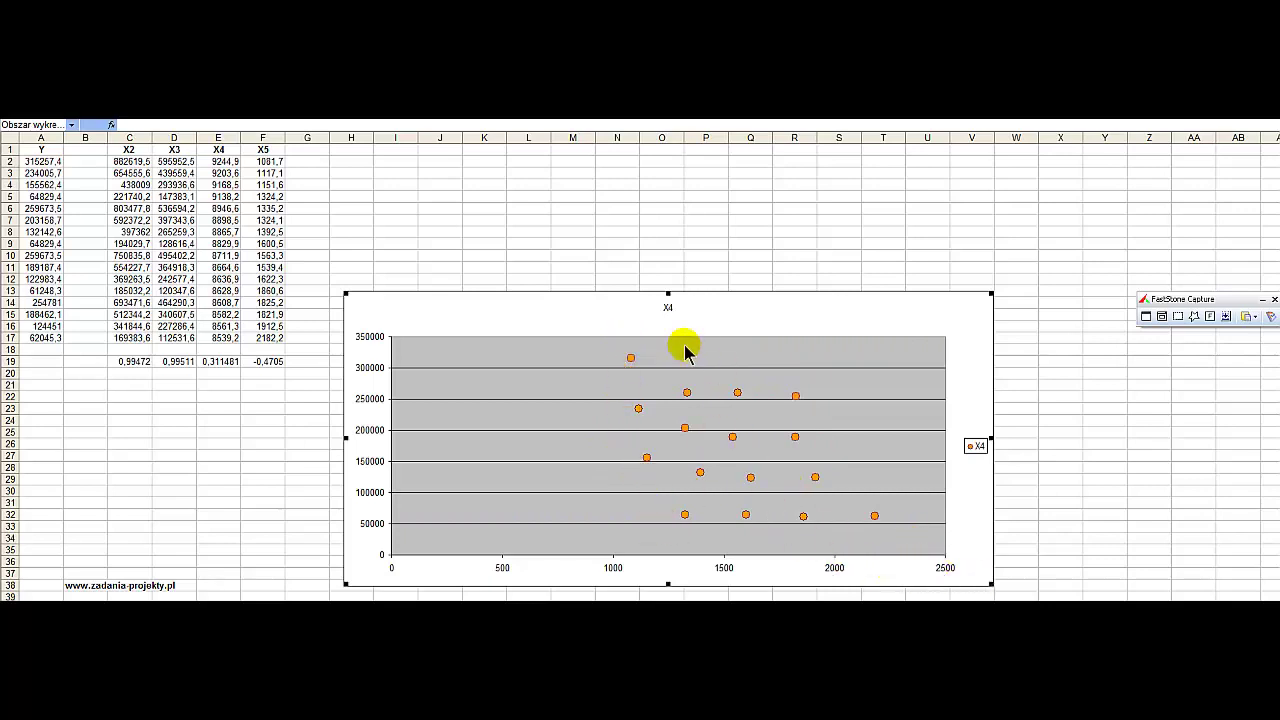
# Add a linear trendline to the series with its equation and R-squared value displayed on the chart.
pyautogui.rightClick(688, 432)
pyautogui.click(746, 491)
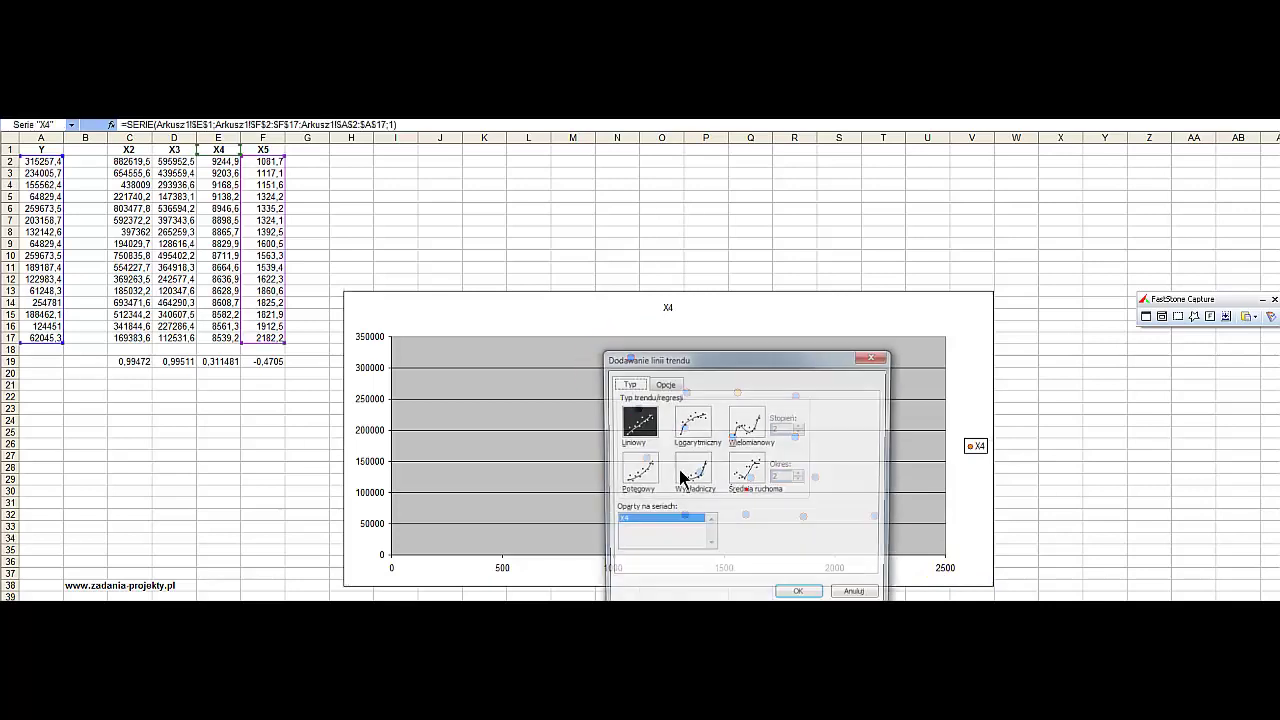
pyautogui.click(664, 384)
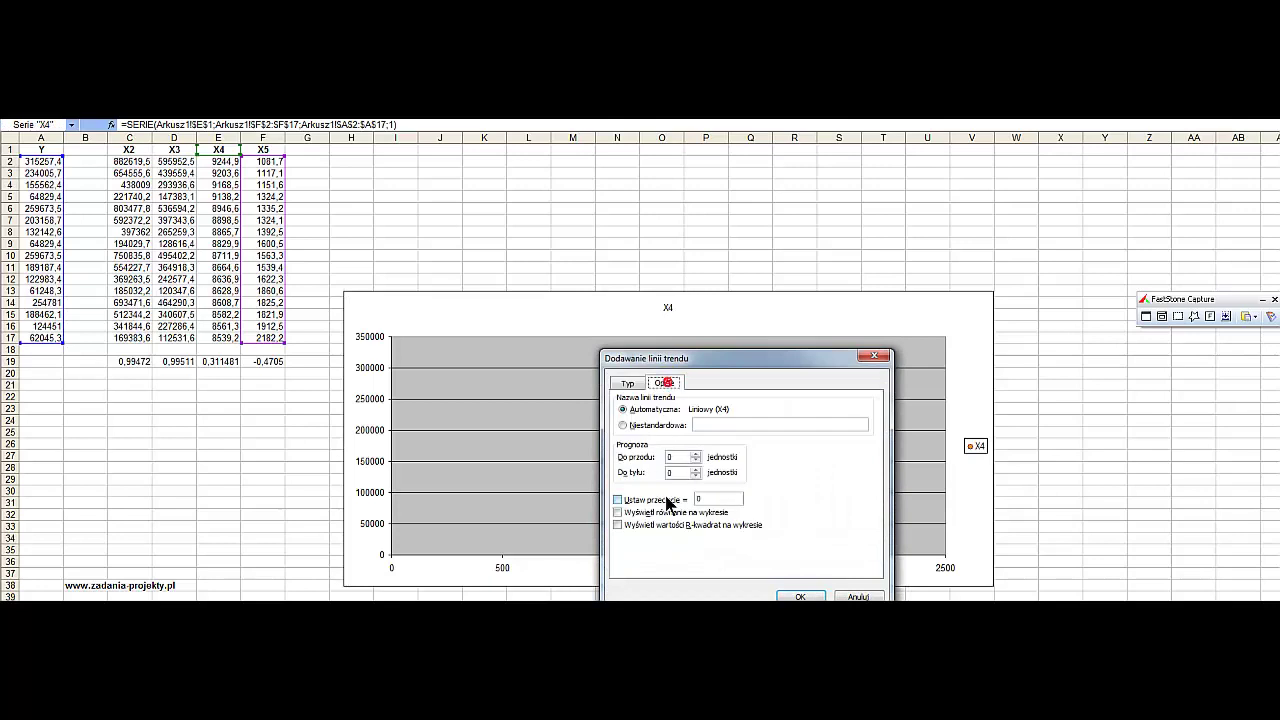
pyautogui.click(665, 512)
pyautogui.click(668, 525)
pyautogui.click(800, 594)
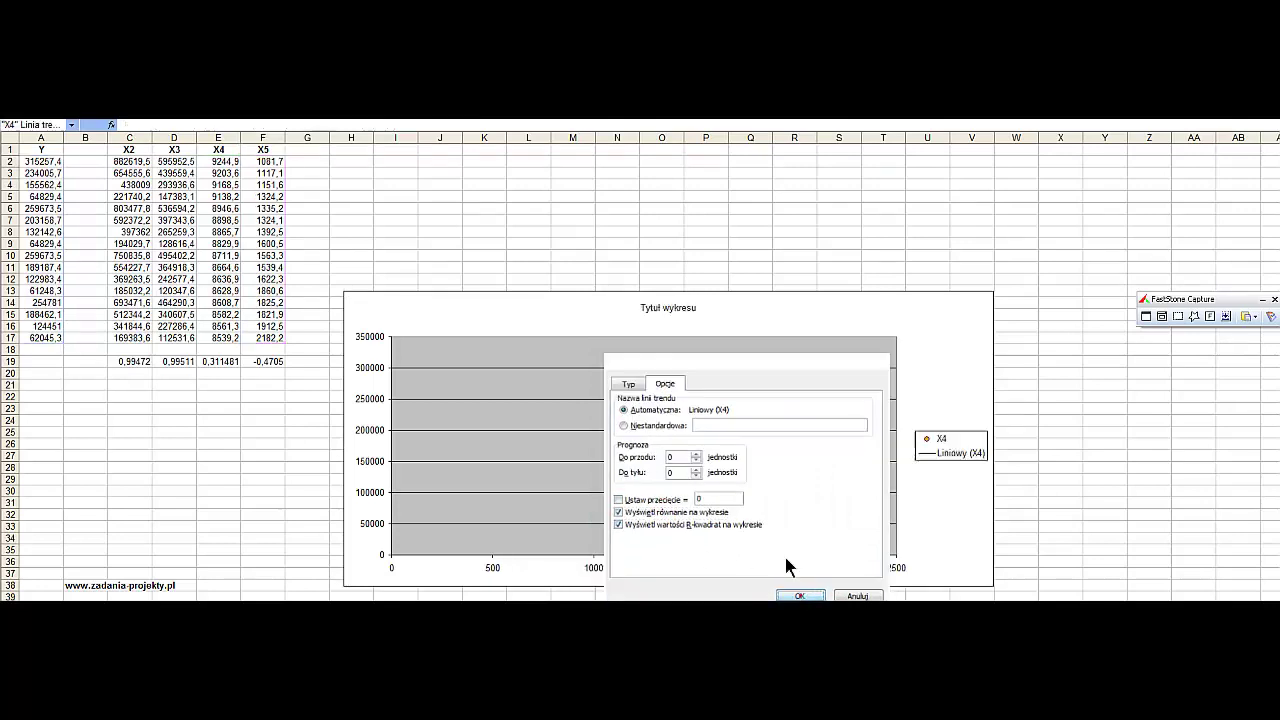
# Move the trendline equation label above the plot area's upper right corner and select the X5 correlation coefficient in F19.
pyautogui.moveTo(771, 506); pyautogui.dragTo(887, 328)
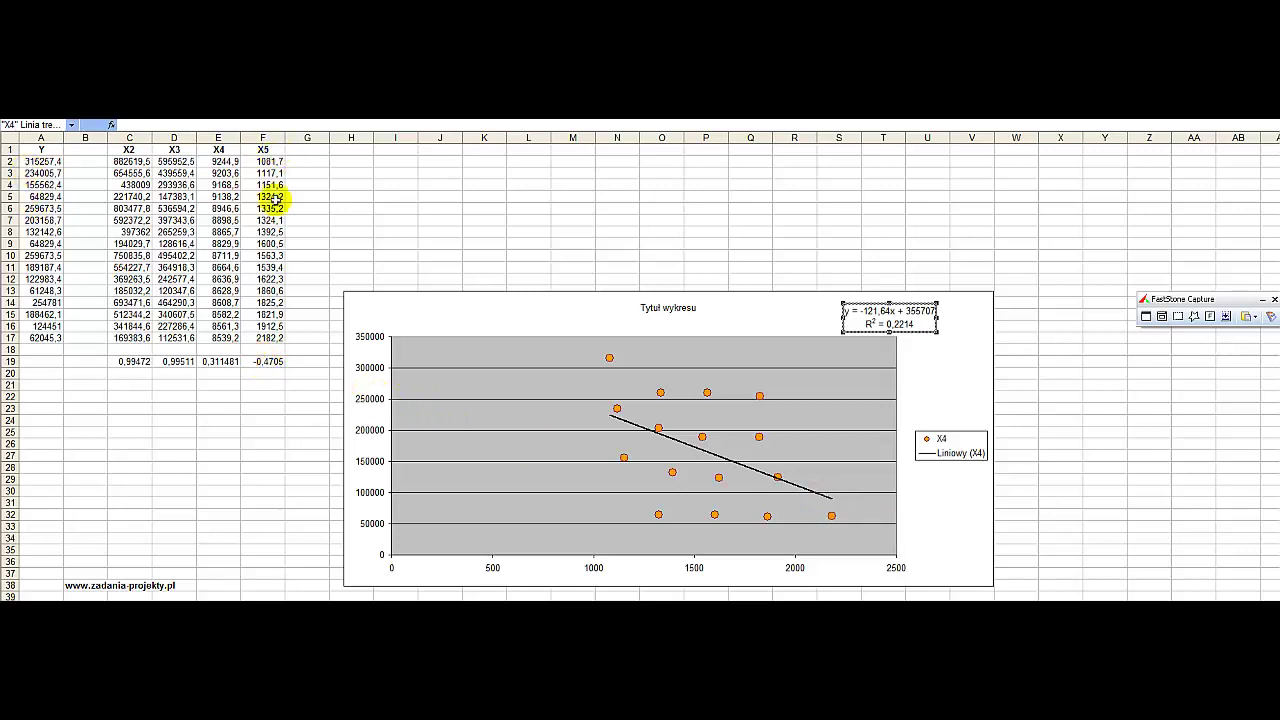
pyautogui.click(256, 361)
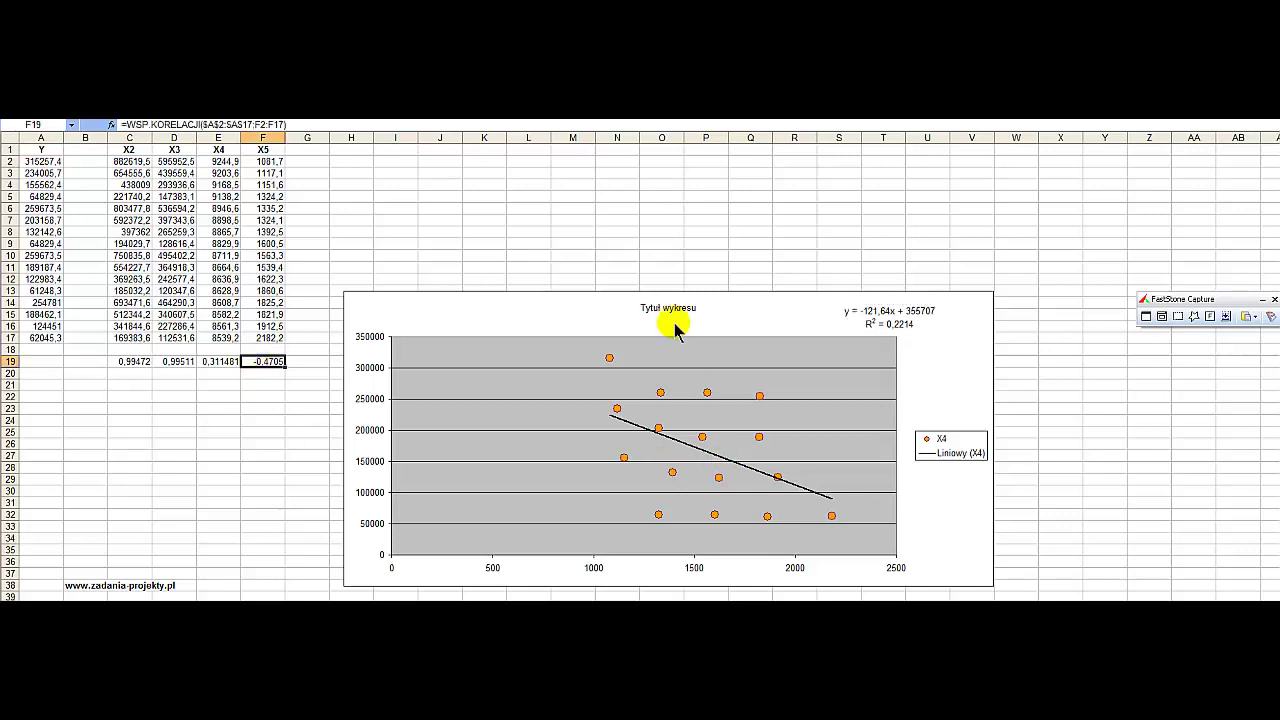